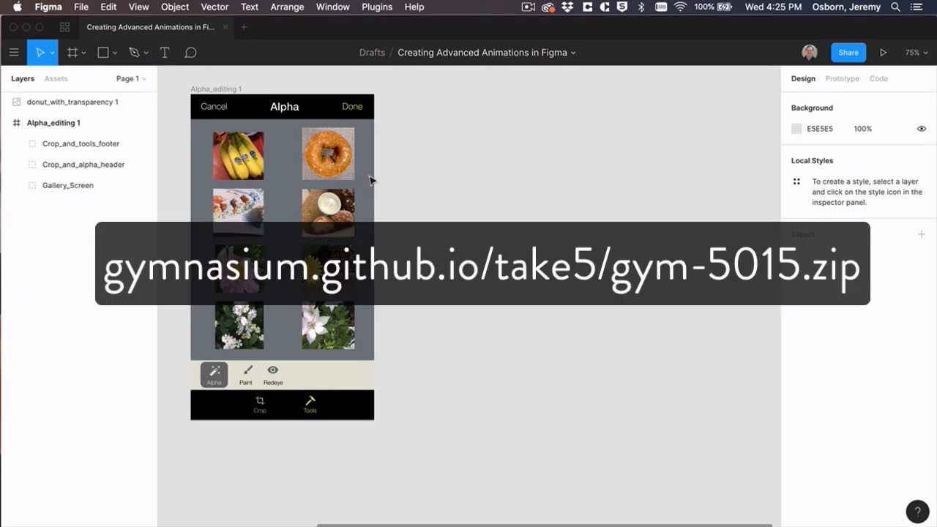
Step: Duplicate the Alpha_editing 1 frame and place the copy beside the original
left_click(282, 222)
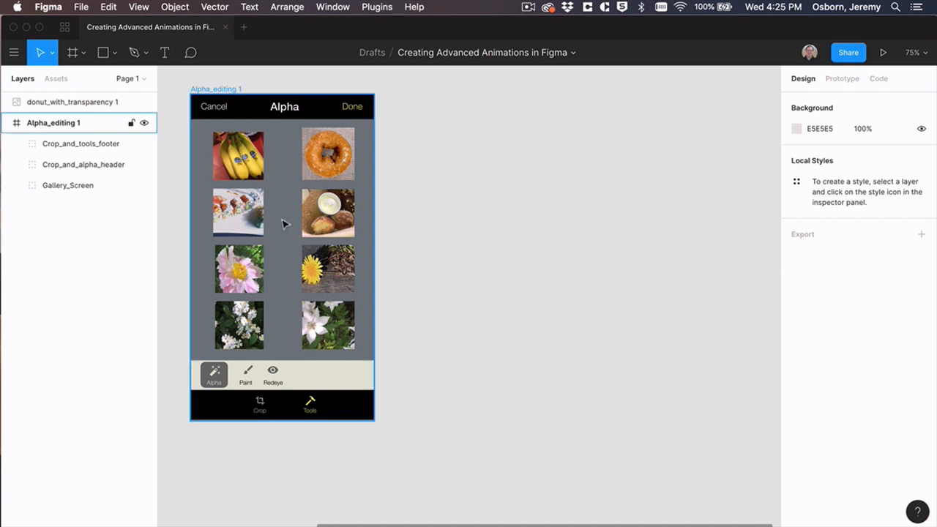
scroll(270, 217, "left", 6)
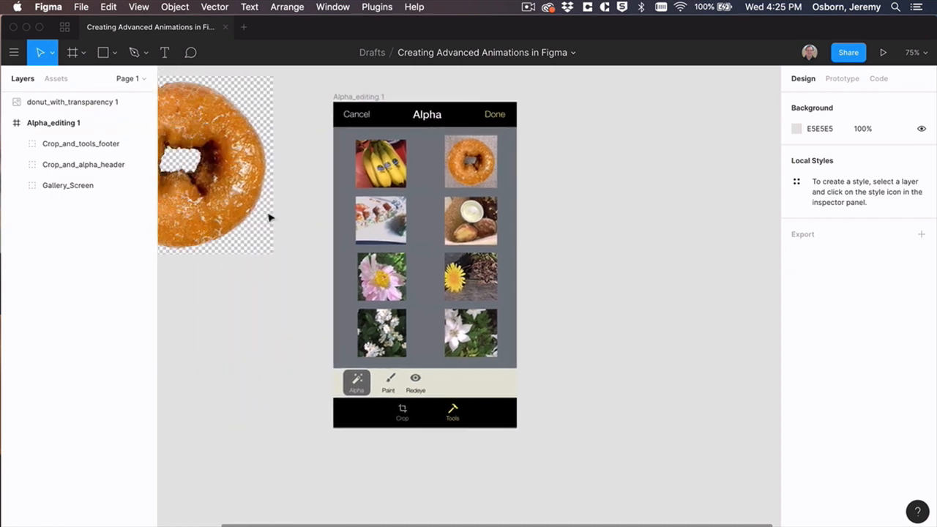
left_click(288, 199)
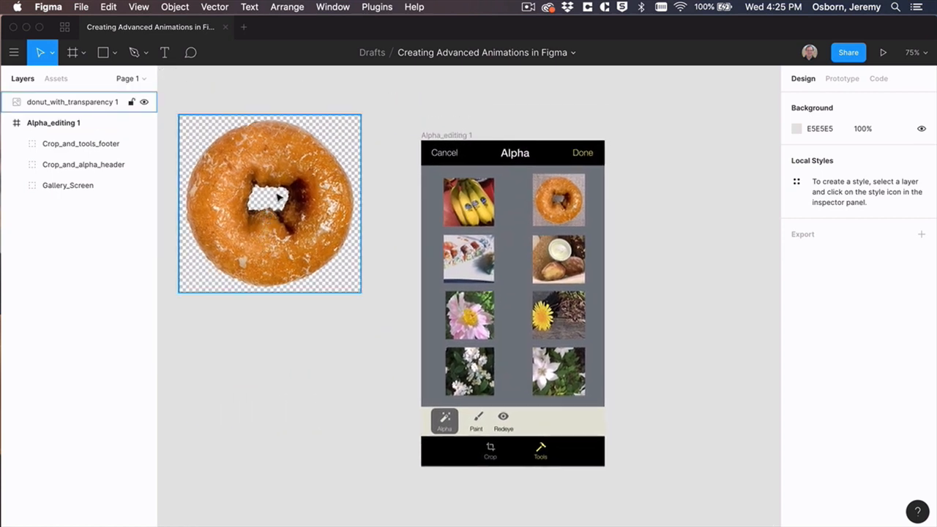
key("Escape")
scroll(285, 198, "right", 5)
scroll(279, 198, "right", 2)
scroll(278, 198, "down", 2)
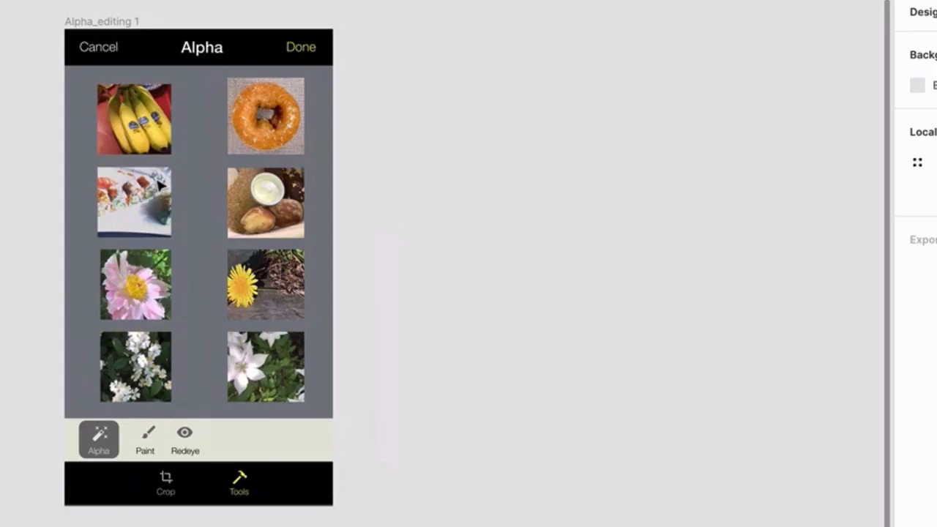
scroll(156, 184, "right", 2)
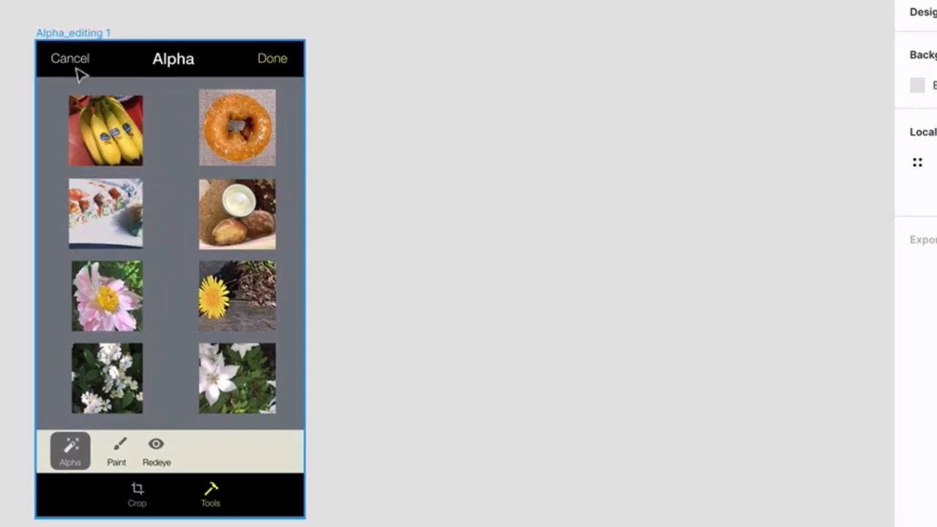
left_click_drag(75, 33, 386, 37)
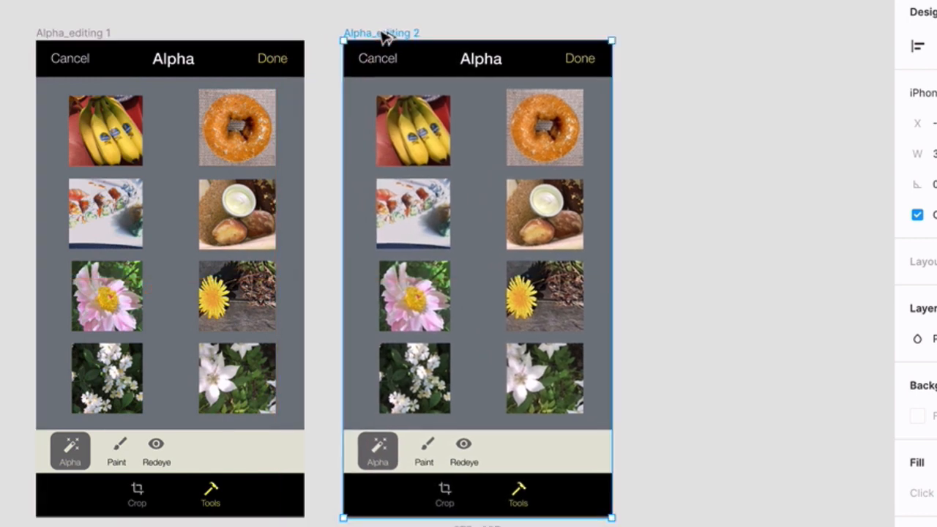
Step: Move the Alpha header group in the Alpha_editing 1 frame up out of the frame, uncovering the Gallery header
left_click(261, 58)
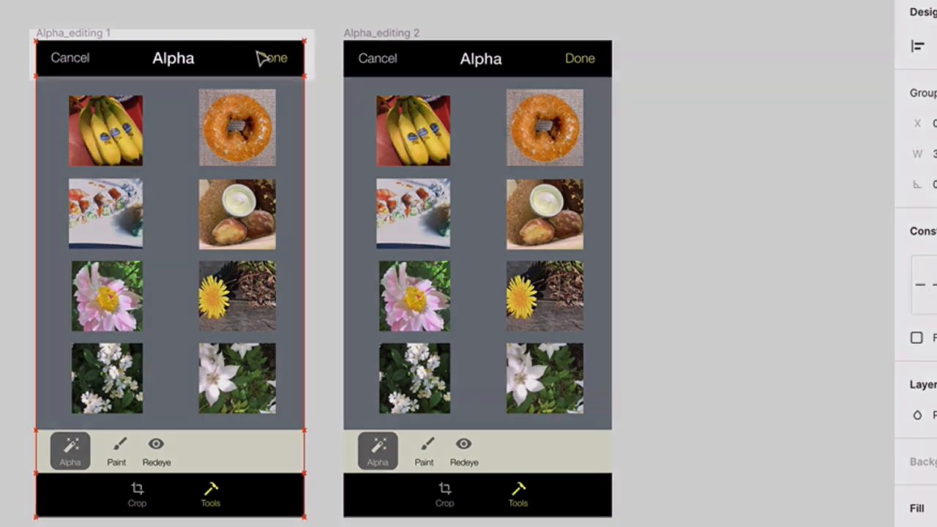
key("Up")
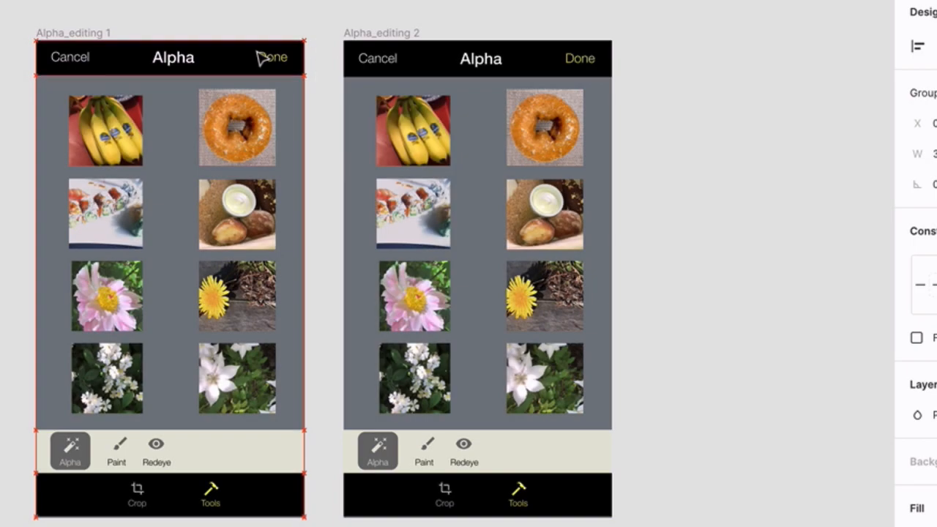
key("shift+Up")
key("shift+Up")
key("Delete")
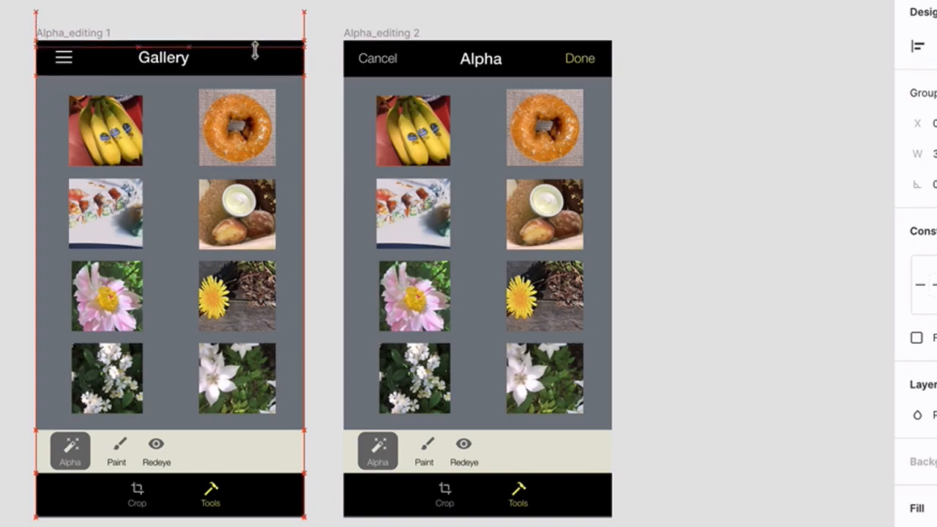
key("Escape")
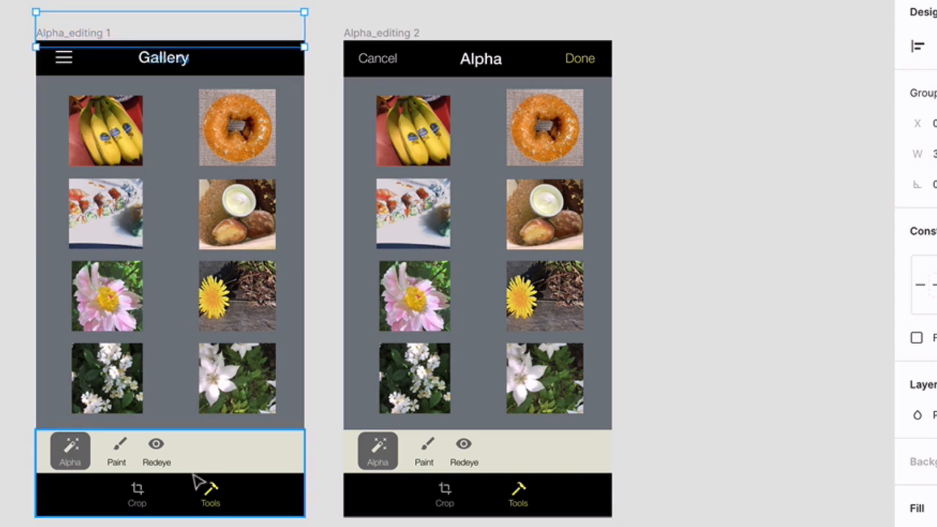
Step: Move the crop and tools footer group in Alpha_editing 1 down below the frame, to Y 674
left_click(195, 476)
key("shift+Down")
key("shift+Down")
key("shift+Down")
key("shift+Down")
key("shift+Down")
key("shift+Down")
key("shift+Down")
key("shift+Down")
key("shift+Down")
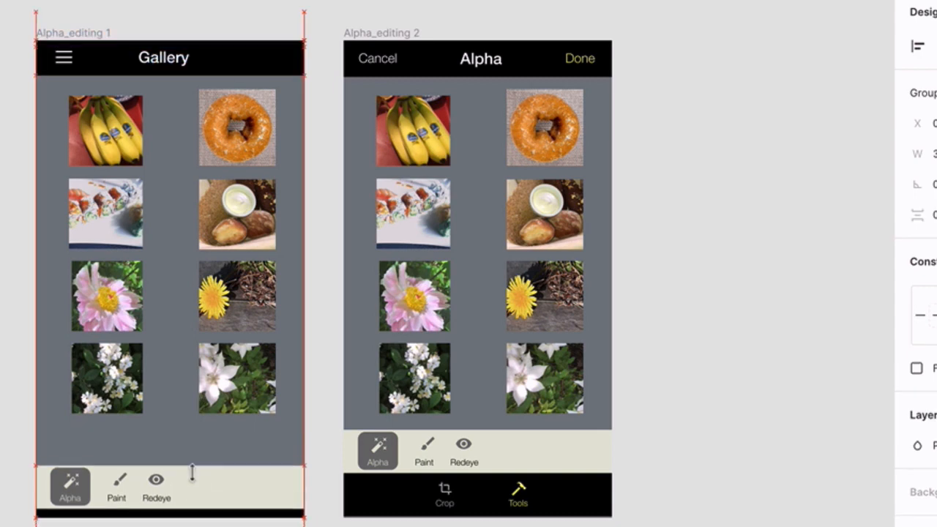
key("shift+Down")
key("shift+Down")
key("shift+Down")
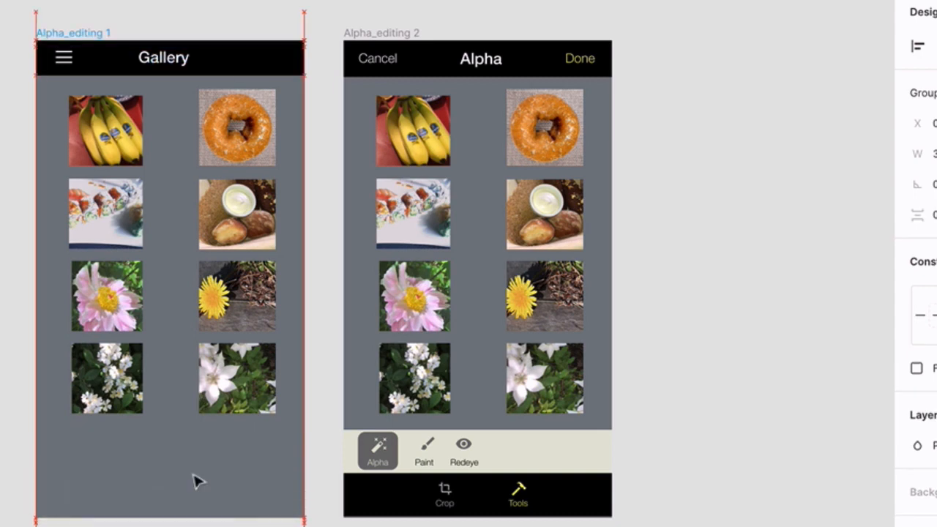
key("Escape")
left_click(195, 481)
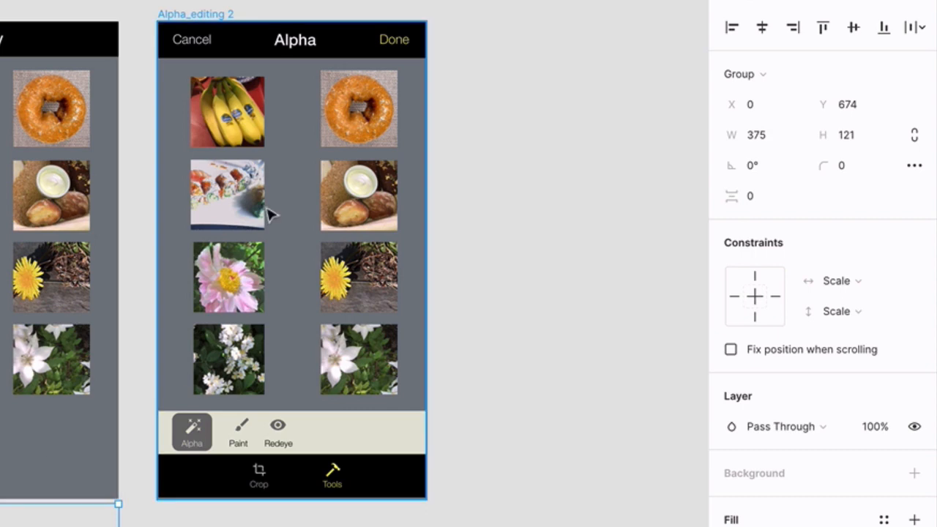
Step: Set the layer opacity of the gallery images group in Alpha_editing 2 to 0%
left_click(244, 192)
double_click(244, 192)
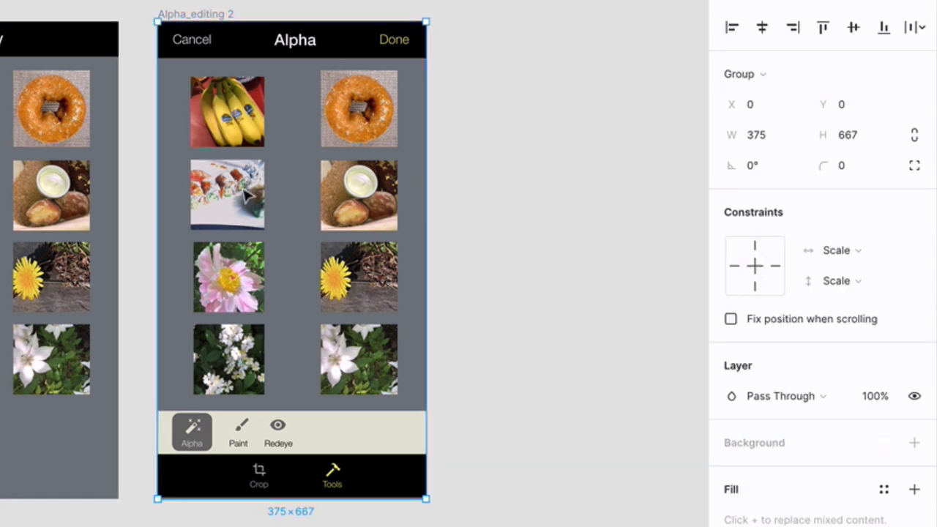
double_click(246, 193)
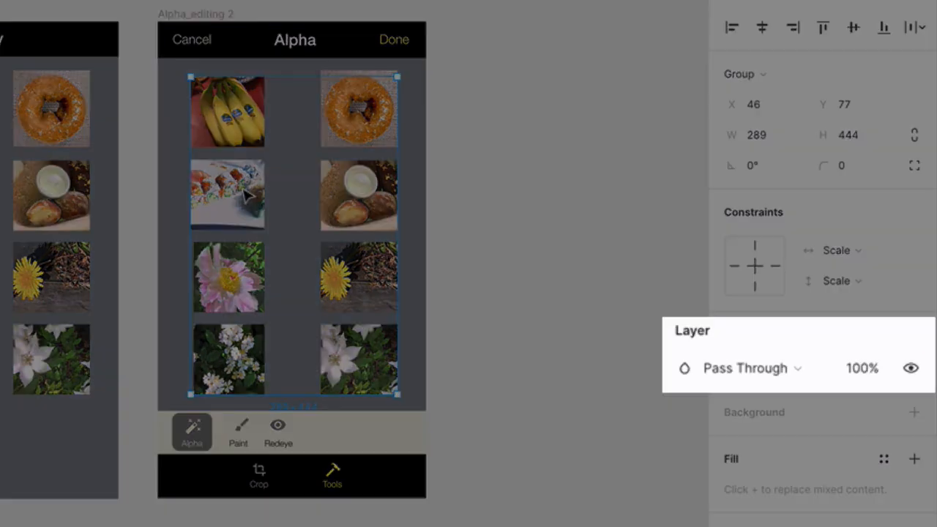
left_click(849, 369)
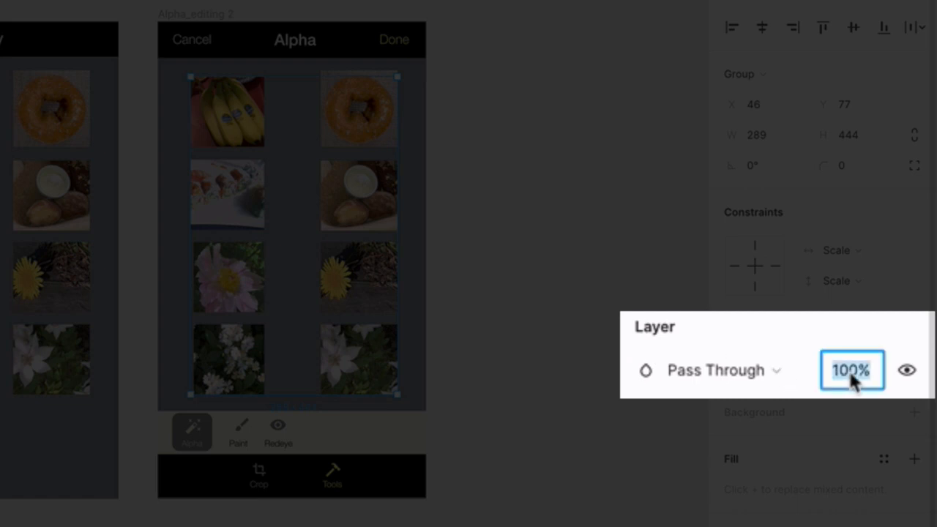
type("0")
key("Return")
Step: Enlarge the donut image in Alpha_editing 2 proportionally until it spans the frame's full width
left_click(372, 69)
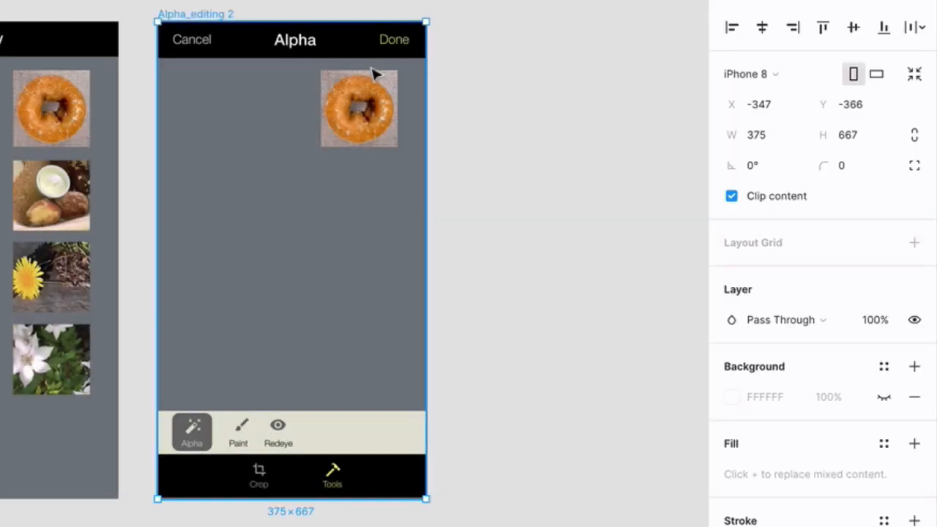
left_click(368, 88)
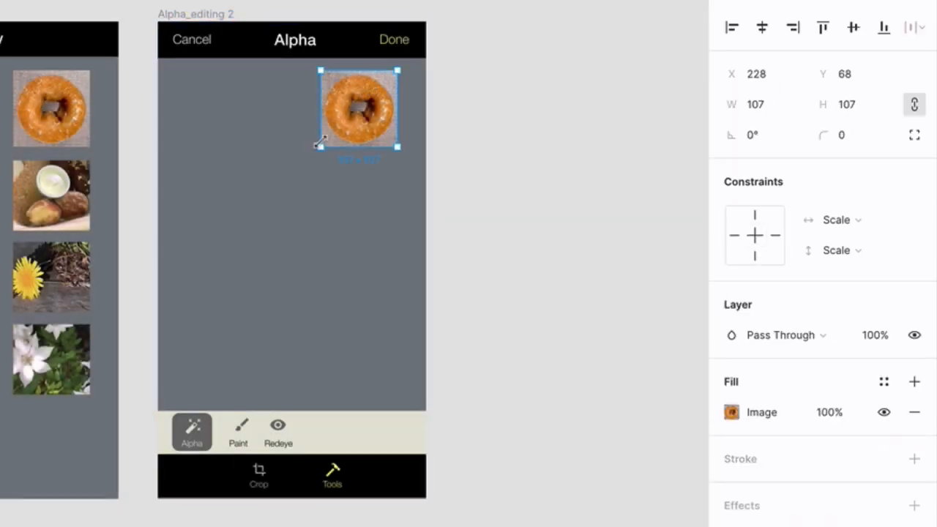
left_click_drag(320, 145, 156, 290)
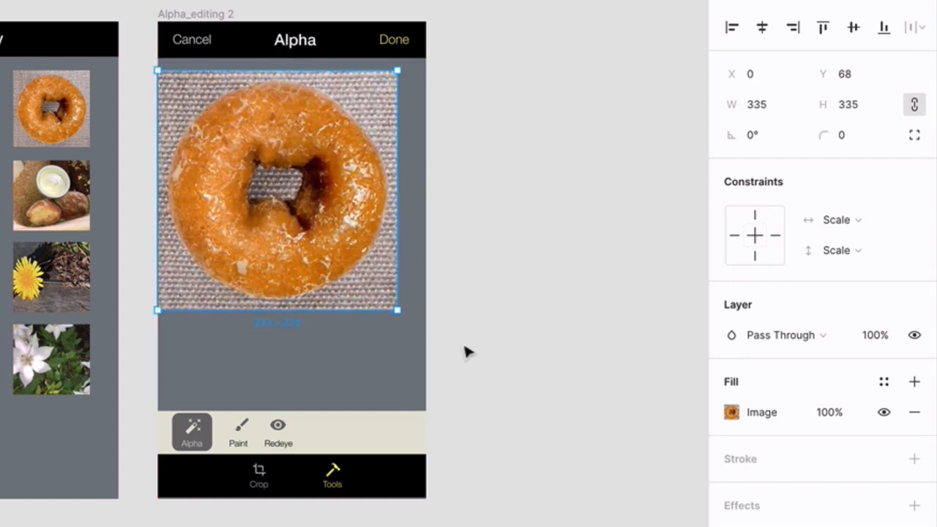
left_click_drag(395, 311, 432, 336)
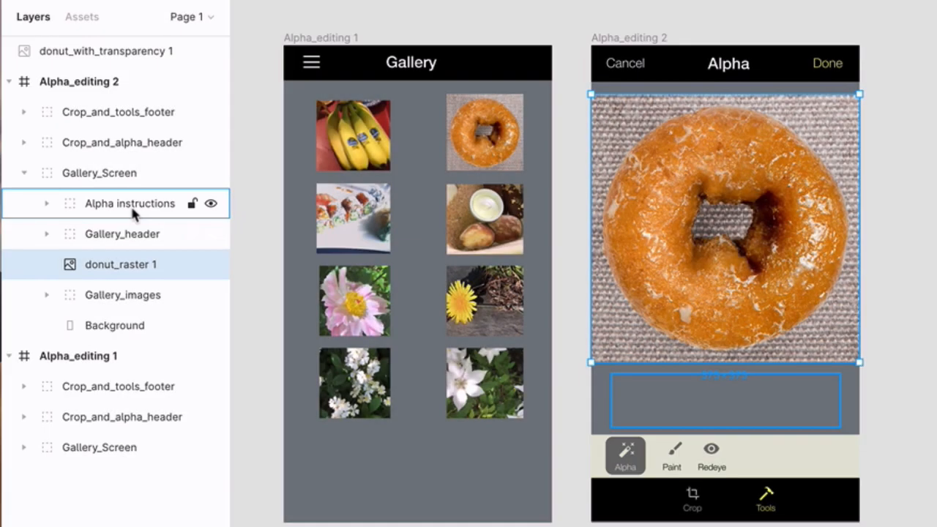
Step: Set the layer opacity of the Alpha instructions group in Alpha_editing 2 to 100%
left_click(132, 211)
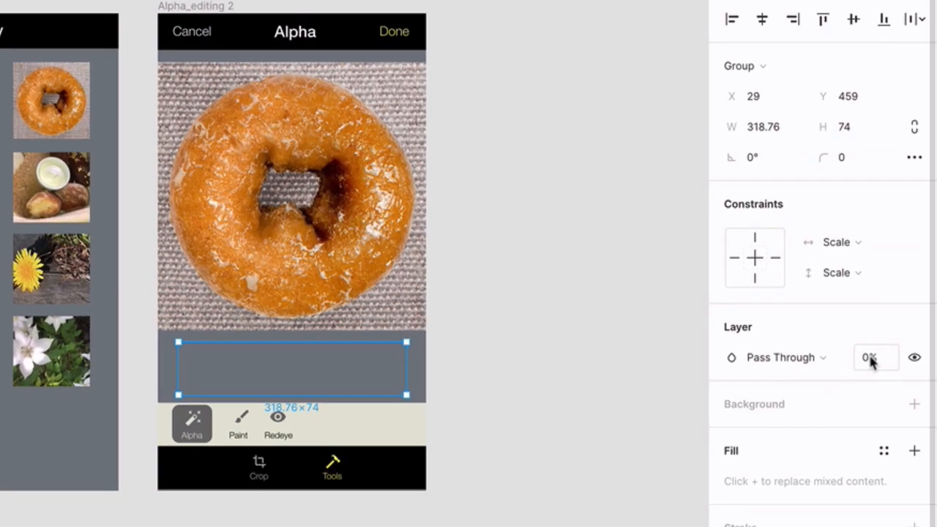
left_click(870, 359)
type("100")
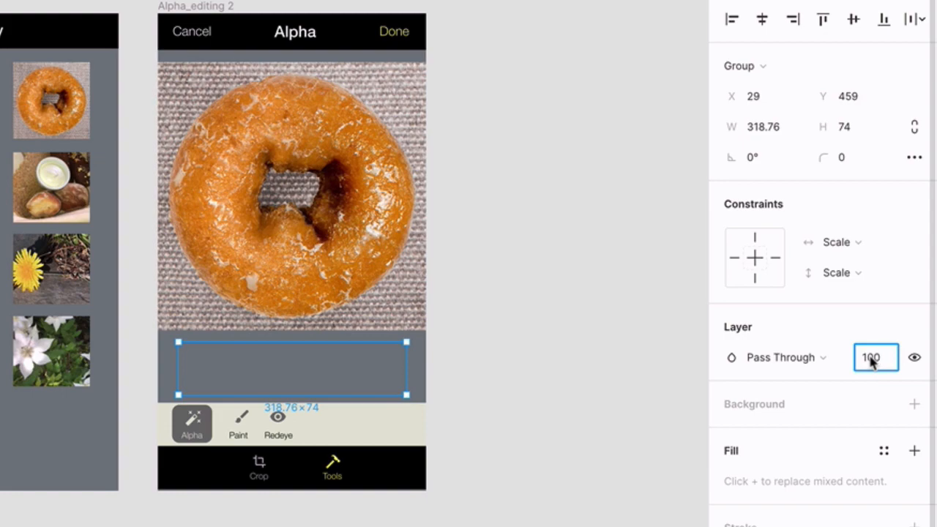
key("Return")
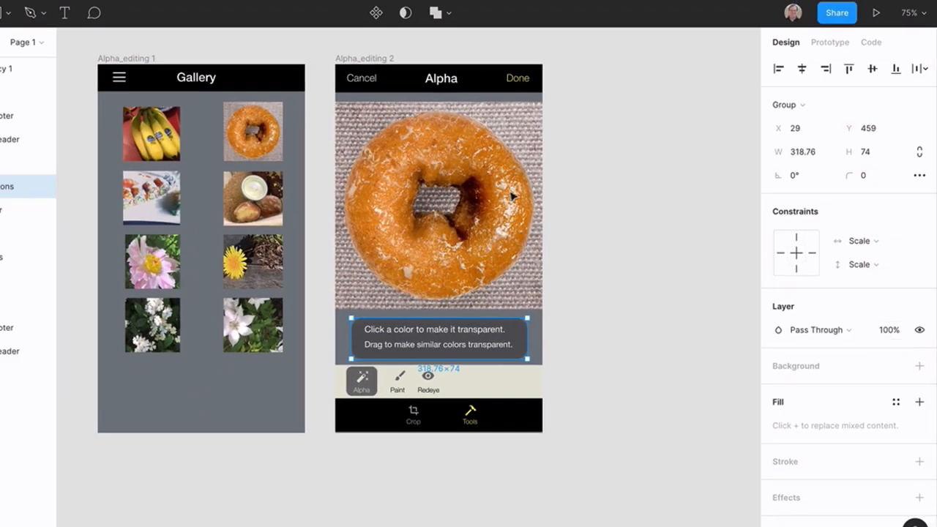
Step: Give the donut image in Alpha_editing 1 an On Click interaction that navigates to Alpha_editing 2 with Smart Animate
double_click(266, 136)
double_click(268, 136)
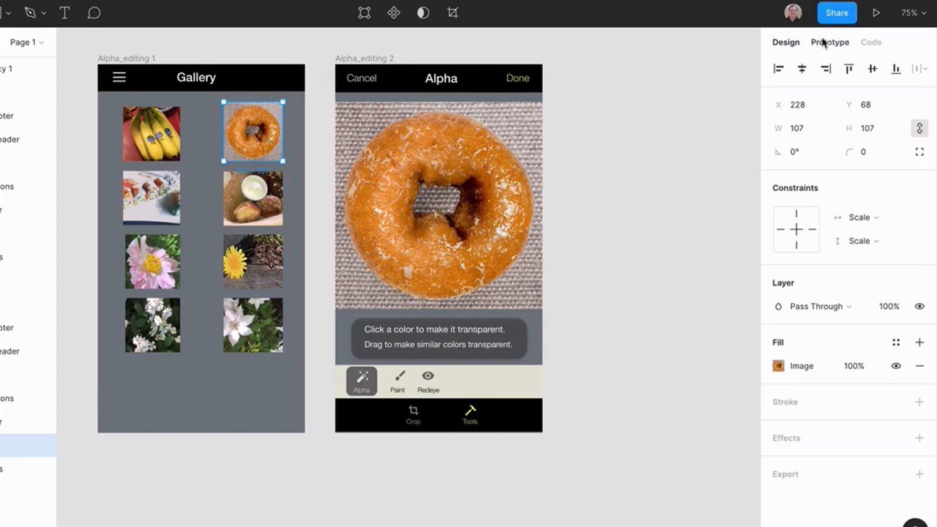
left_click(827, 43)
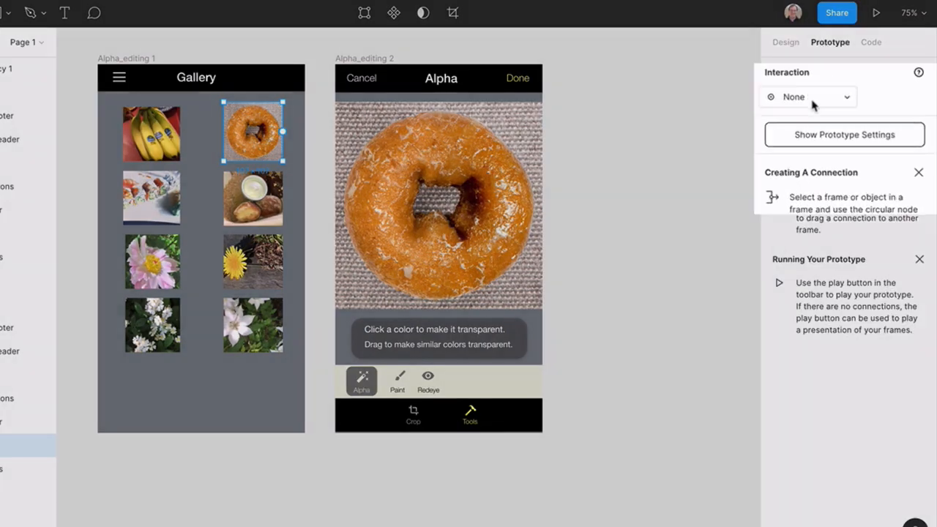
left_click(793, 99)
left_click(760, 128)
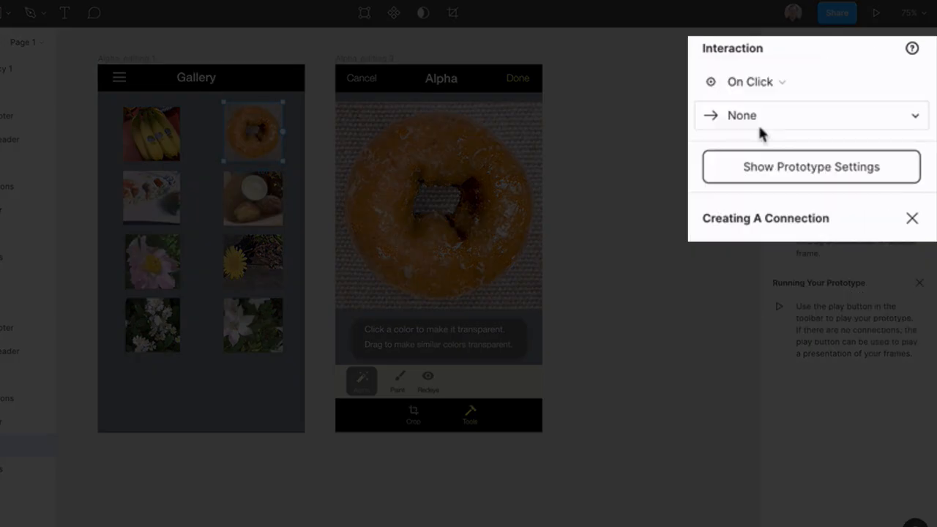
left_click(759, 125)
left_click(759, 157)
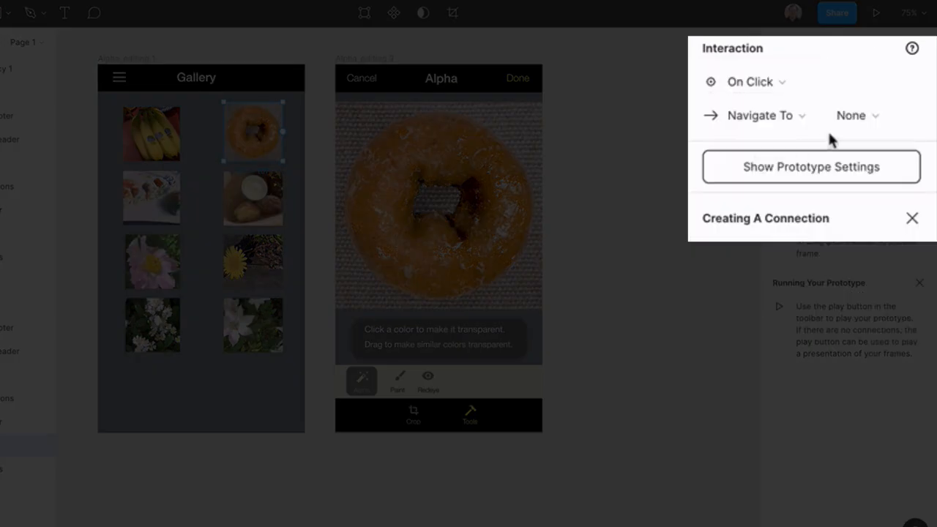
left_click(856, 117)
left_click(820, 120)
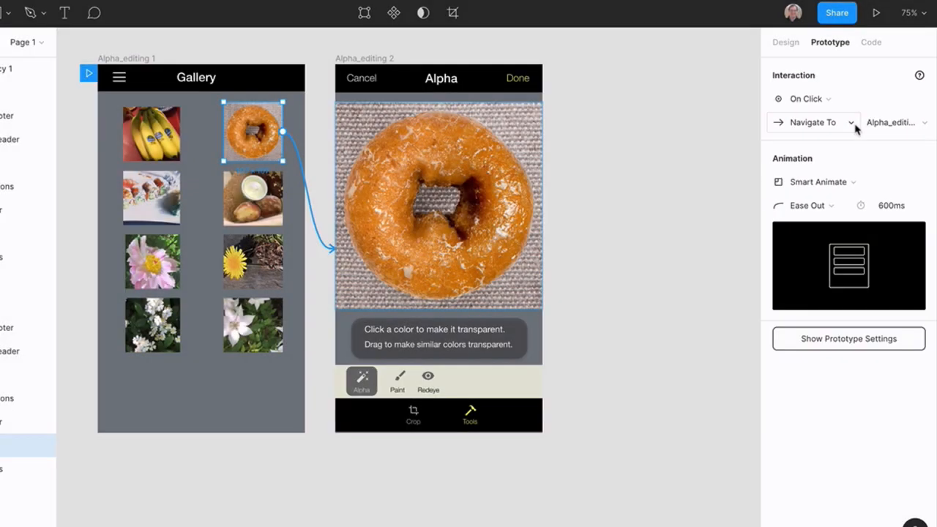
left_click(832, 183)
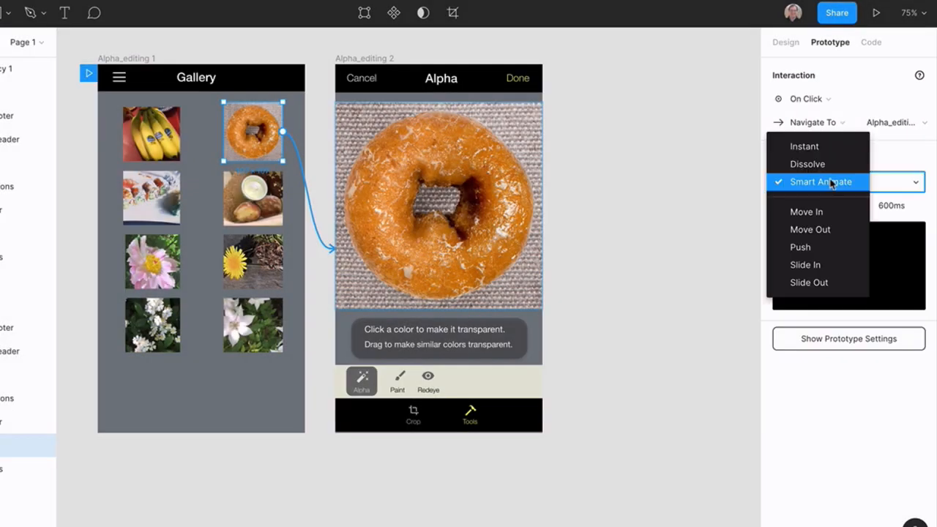
left_click(831, 182)
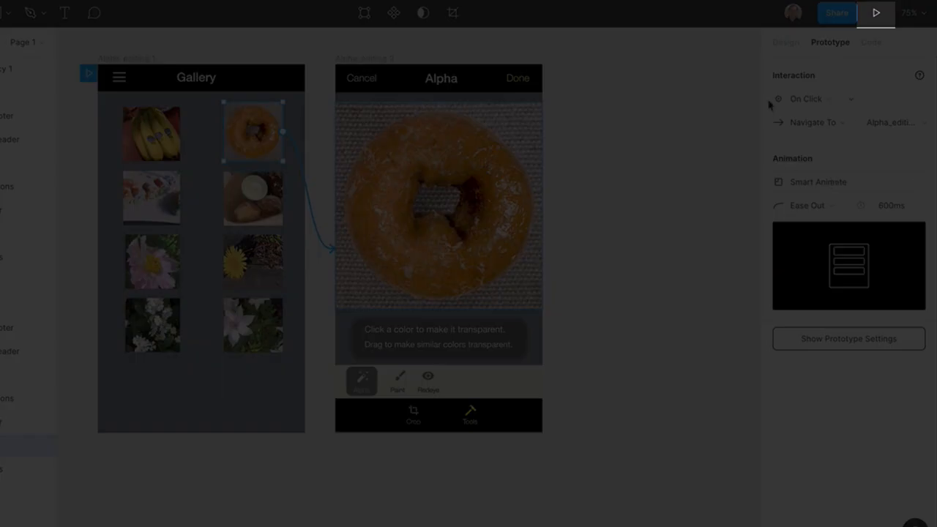
Step: Play the prototype and trigger the transition from the donut image on the Gallery screen
left_click(876, 14)
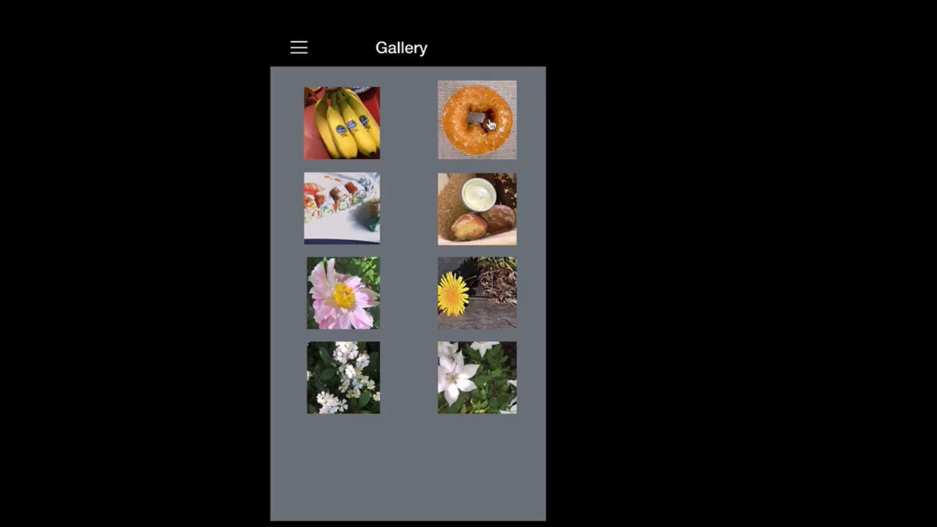
left_click(490, 125)
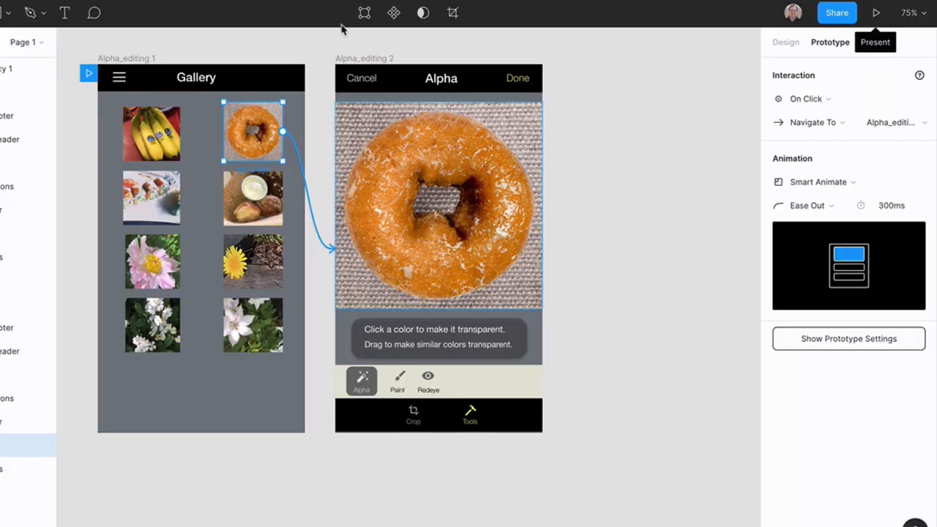
Step: Duplicate the Alpha_editing 2 frame and place the copy beside it
left_click(357, 59)
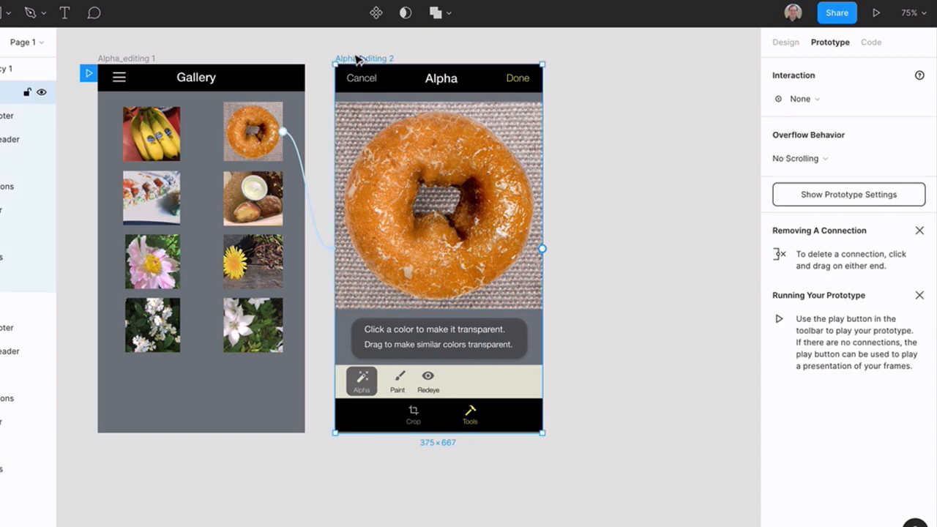
left_click_drag(357, 59, 581, 61)
Step: Draw a rectangle about 89 × 50 over the lower-left corner of the donut image in Alpha_editing 3
scroll(581, 61, "right", 5)
scroll(582, 61, "down", 2)
scroll(581, 61, "left", 2)
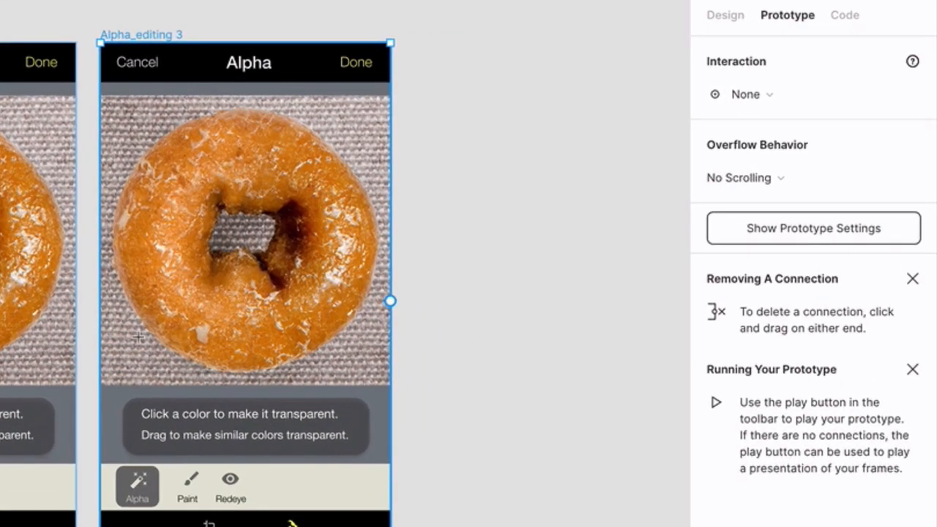
left_click_drag(116, 356, 185, 393)
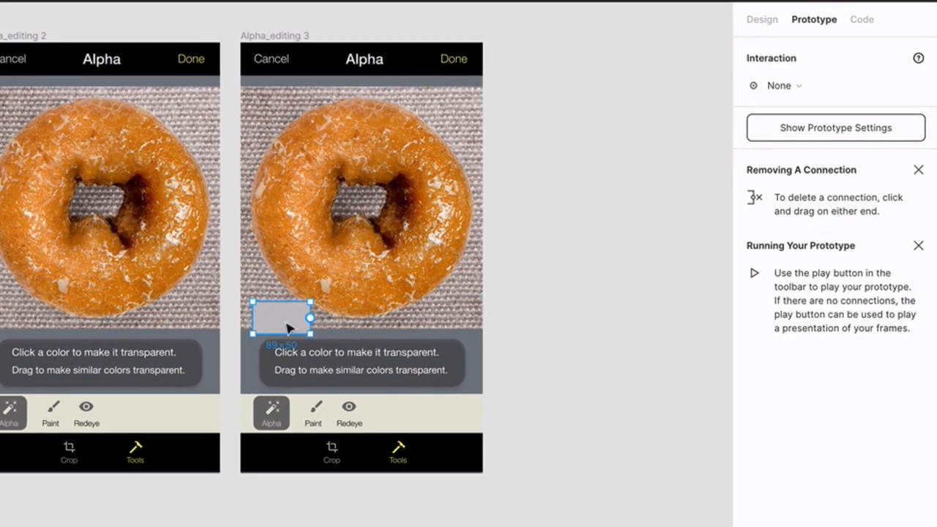
Step: Fill the rectangle in Alpha_editing 3 with the colour D0CBC2 sampled from the fabric background and add a 1-pixel black stroke
left_click(762, 20)
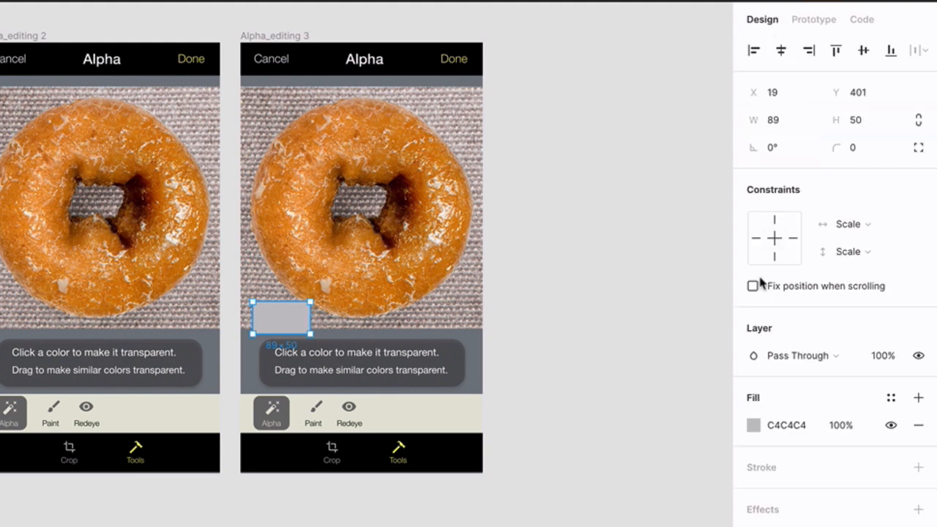
left_click(753, 427)
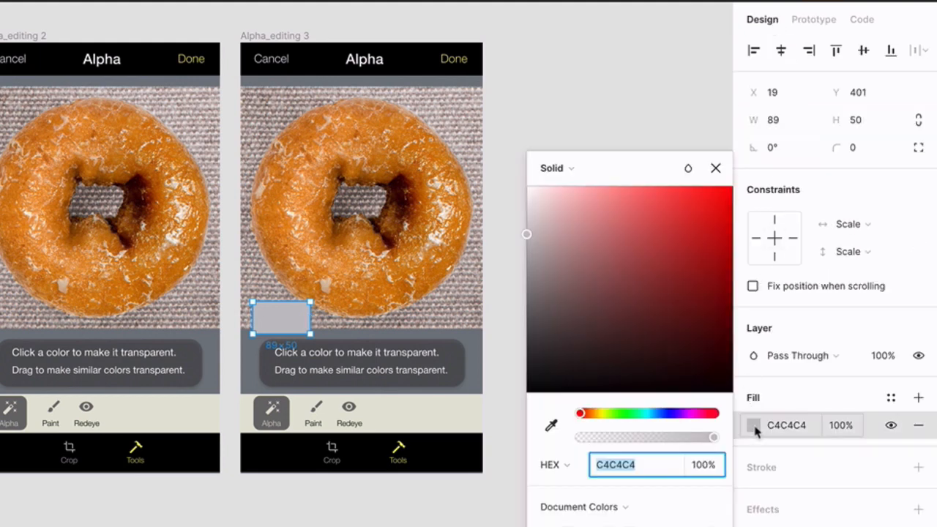
left_click(552, 425)
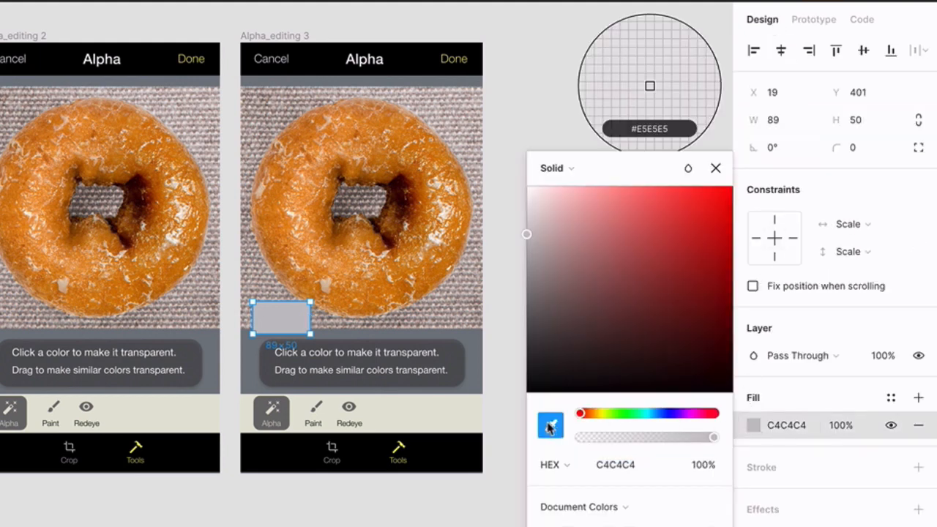
left_click(256, 286)
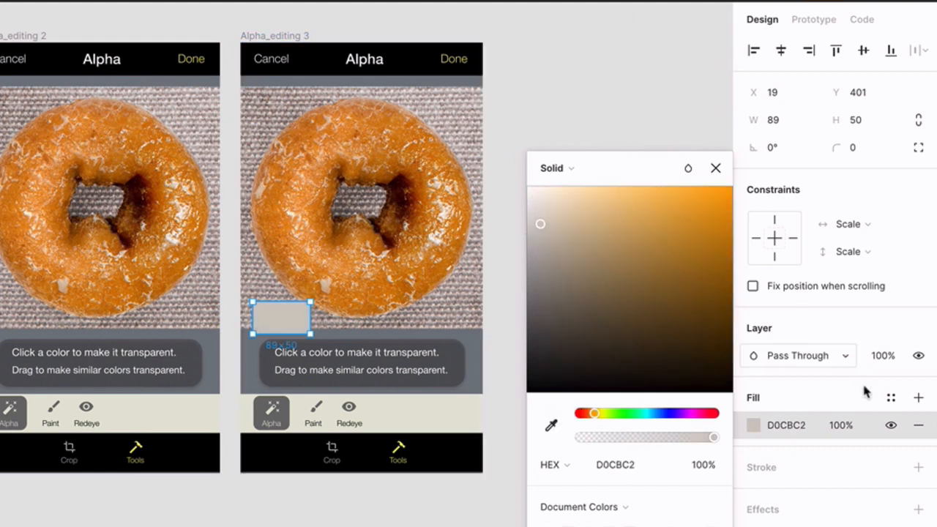
left_click(919, 468)
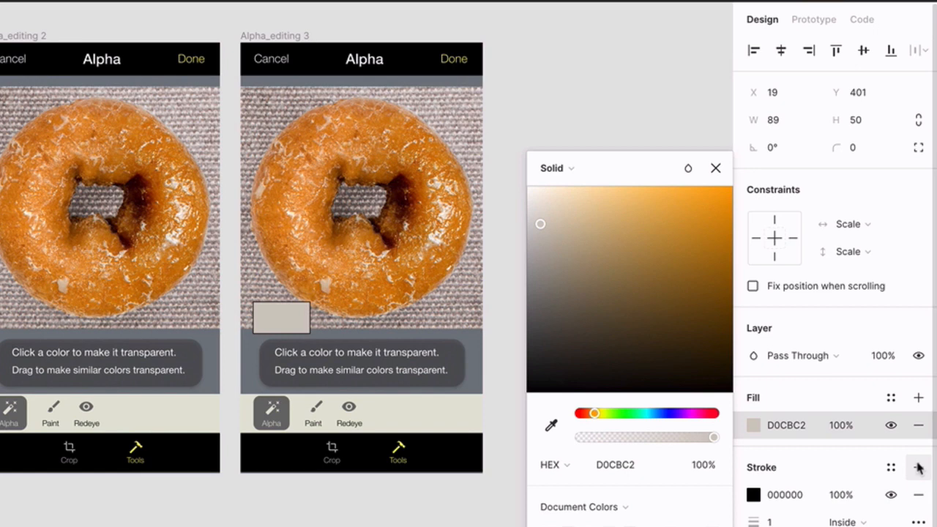
left_click(652, 92)
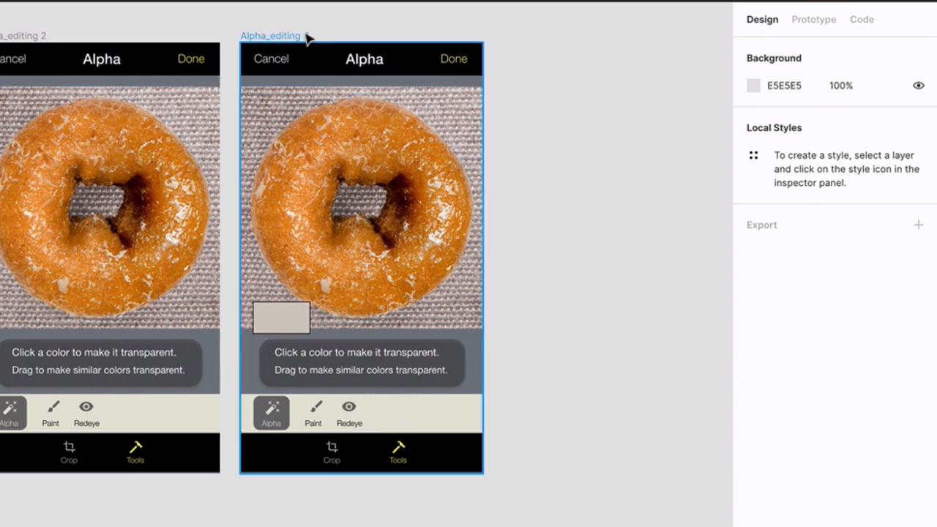
Step: Duplicate the Alpha_editing 3 frame beside it and move the copy's rectangle to the upper-right corner of the donut image
left_click_drag(299, 38, 569, 38)
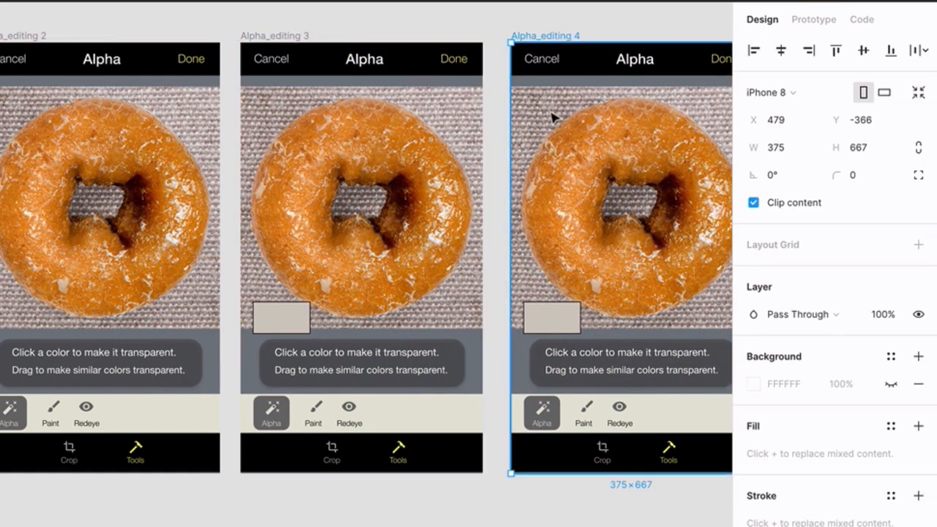
scroll(553, 118, "right", 5)
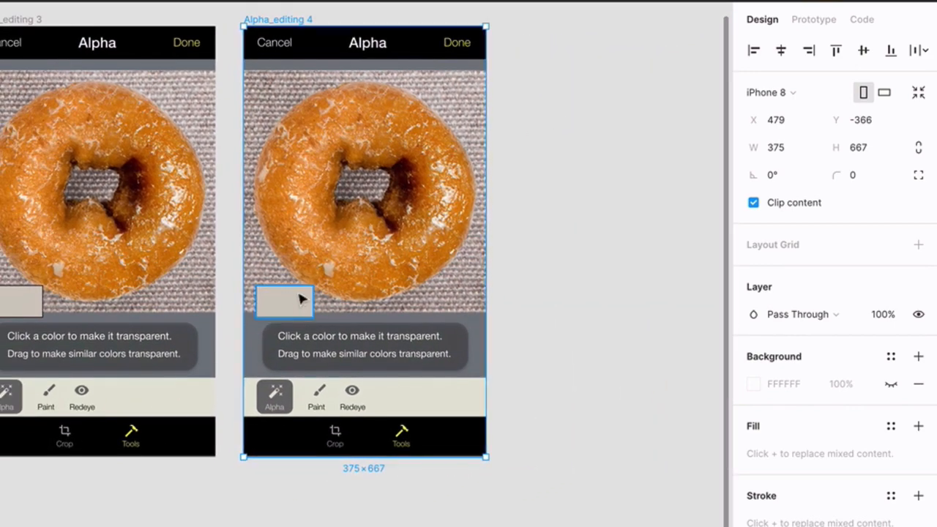
left_click(296, 303)
left_click_drag(296, 304, 487, 97)
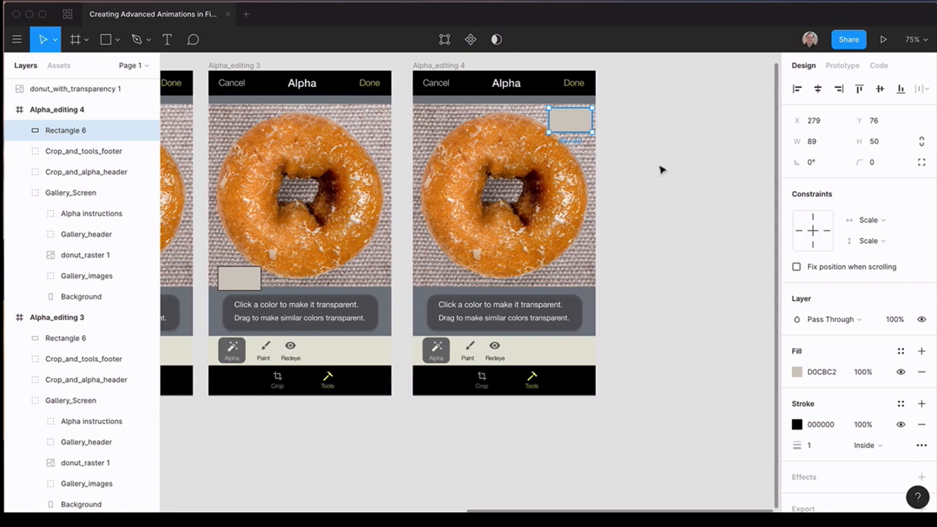
Step: Place the donut_with_transparency 1 image over the donut in Alpha_editing 4 and resize it to 375 × 375
scroll(662, 170, "left", 15)
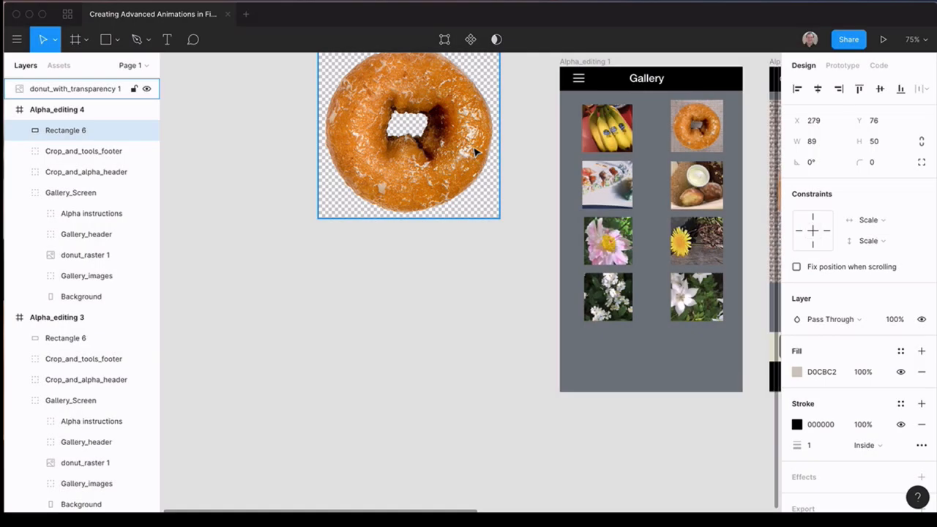
left_click_drag(475, 152, 567, 211)
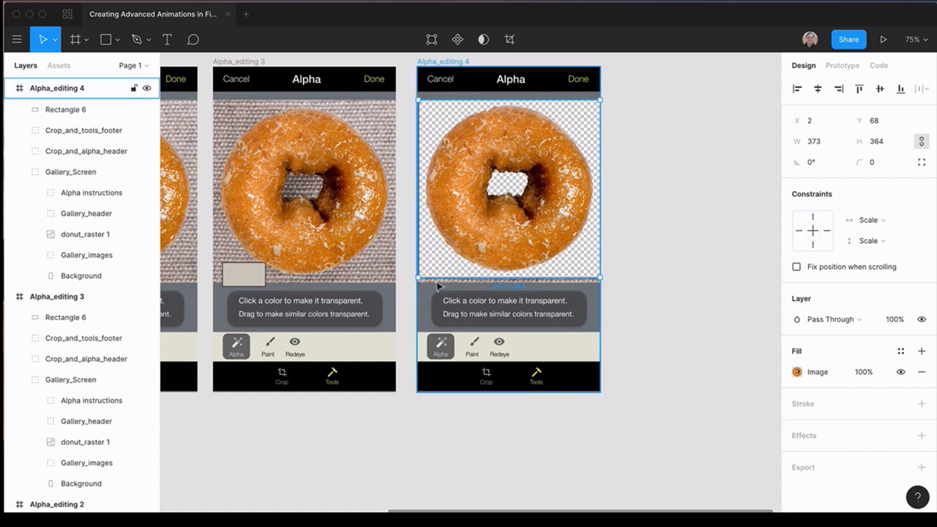
left_click_drag(418, 278, 416, 282)
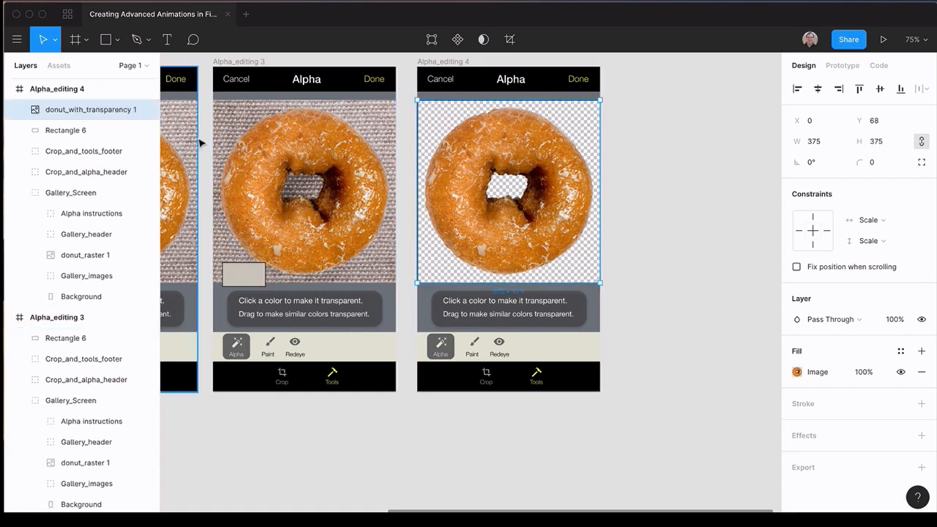
Step: In Alpha_editing 4, reorder donut_with_transparency 1 beneath Rectangle 6 and delete the donut_raster 1 layer
left_click(147, 111)
left_click(146, 110)
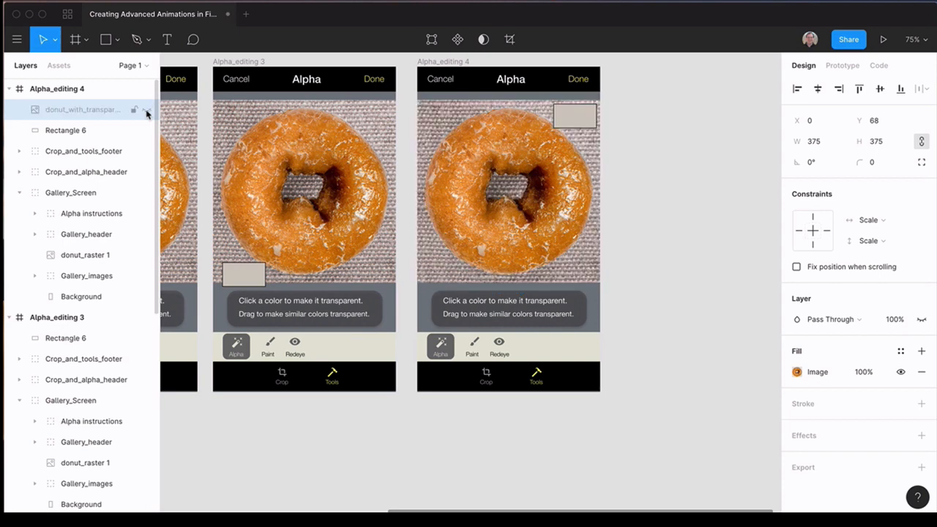
left_click(146, 109)
left_click(98, 110)
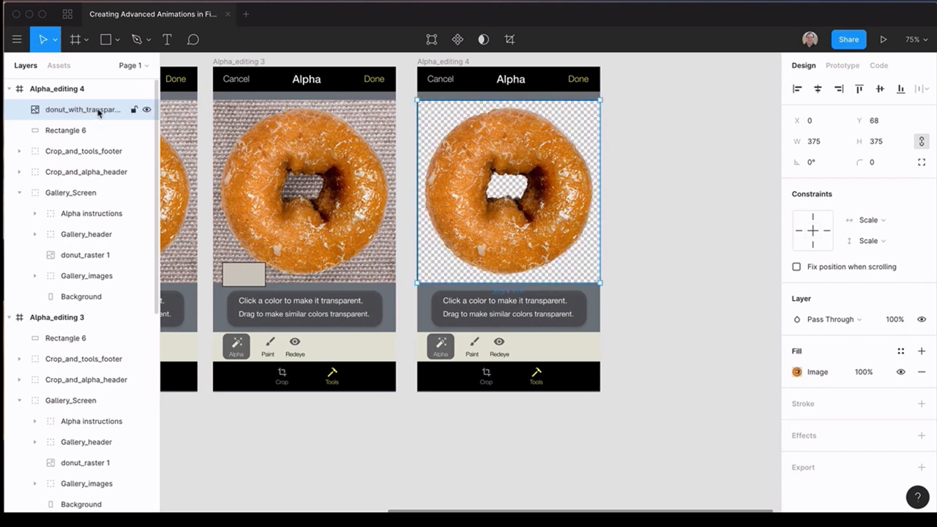
left_click_drag(98, 111, 96, 139)
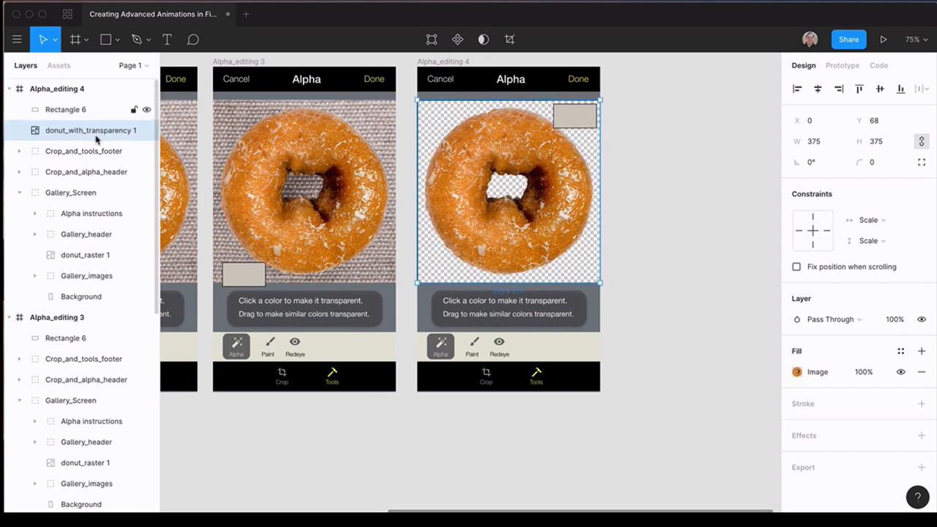
left_click(84, 255)
key("Delete")
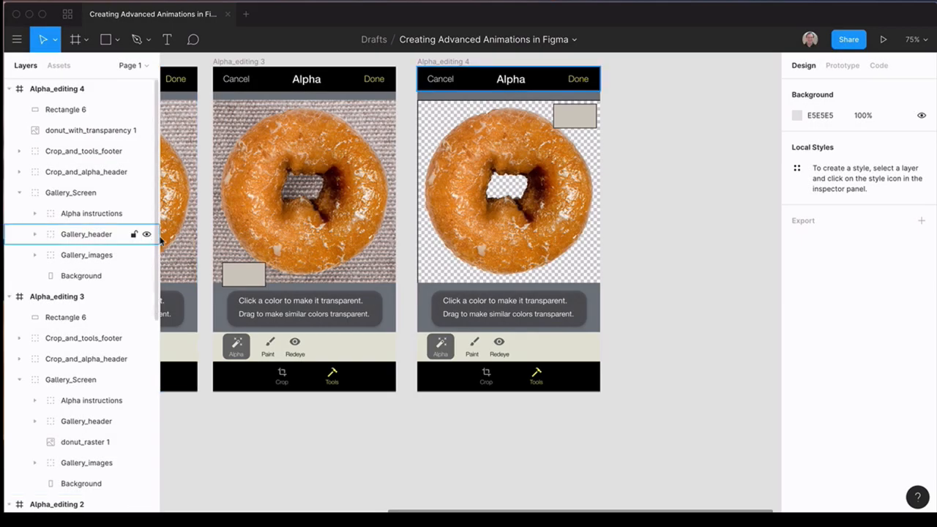
Step: Give the donut image in Alpha_editing 2 an On Click interaction that navigates to Alpha_editing 3
scroll(330, 251, "left", 10)
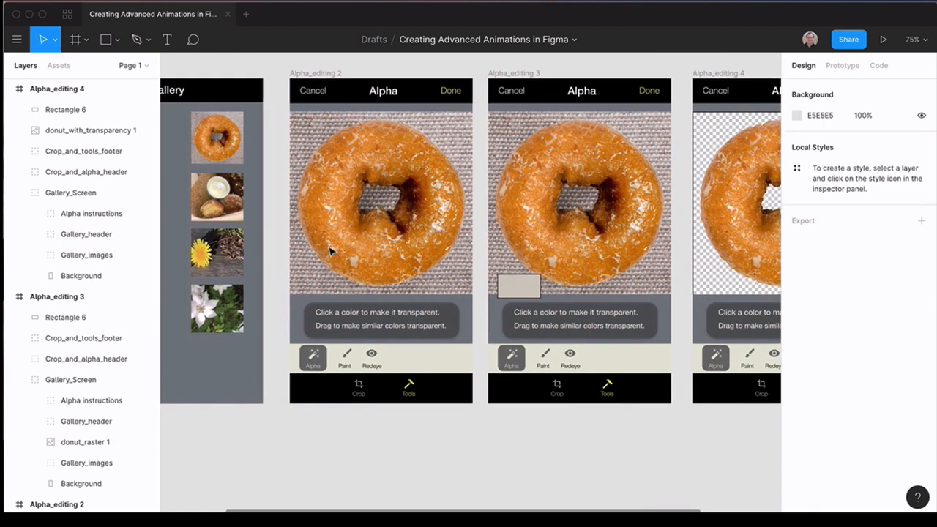
left_click(315, 276)
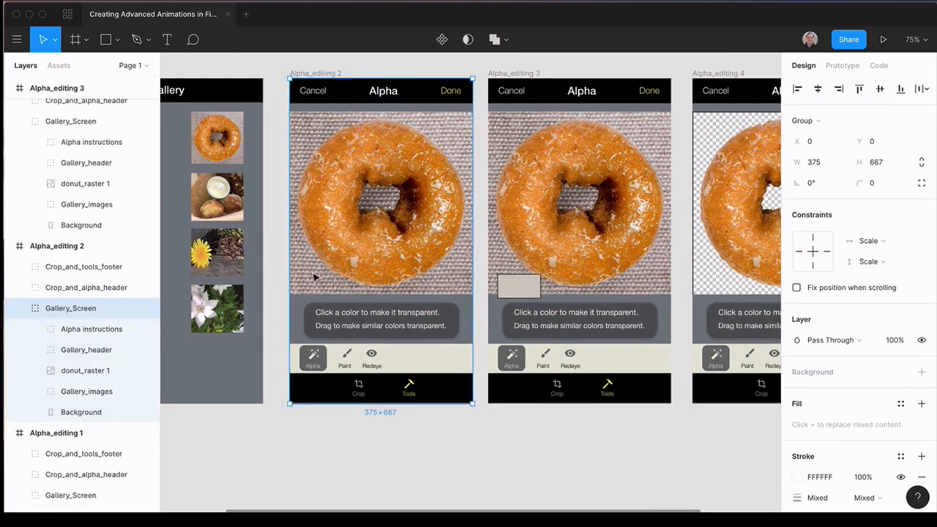
double_click(315, 276)
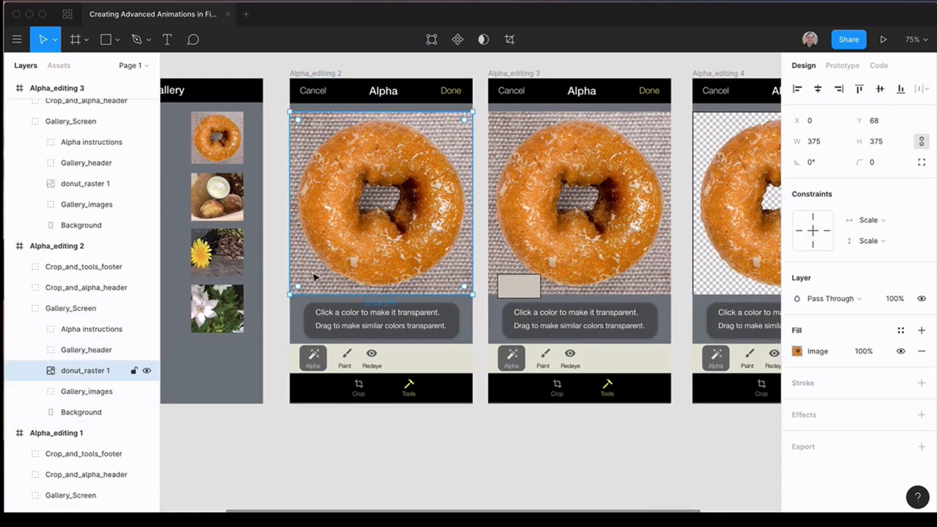
left_click(843, 65)
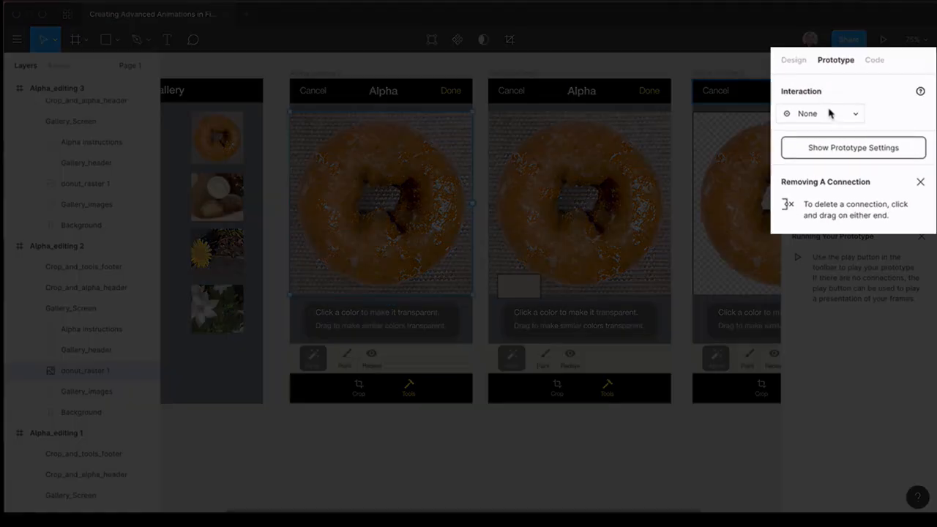
left_click(831, 115)
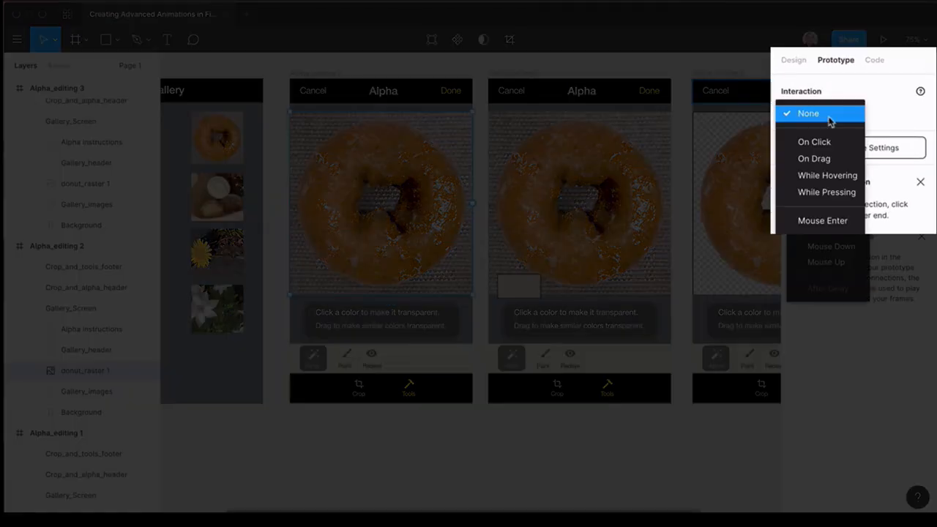
left_click(814, 142)
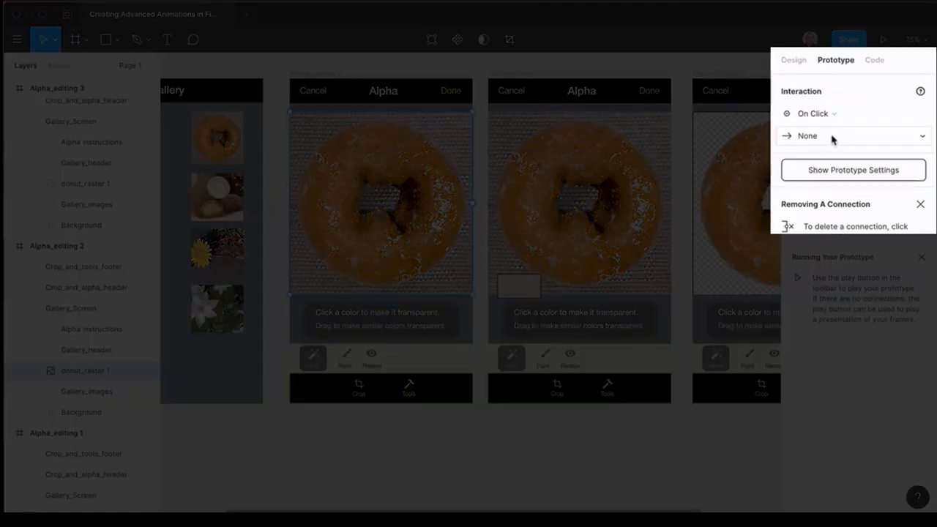
left_click(835, 137)
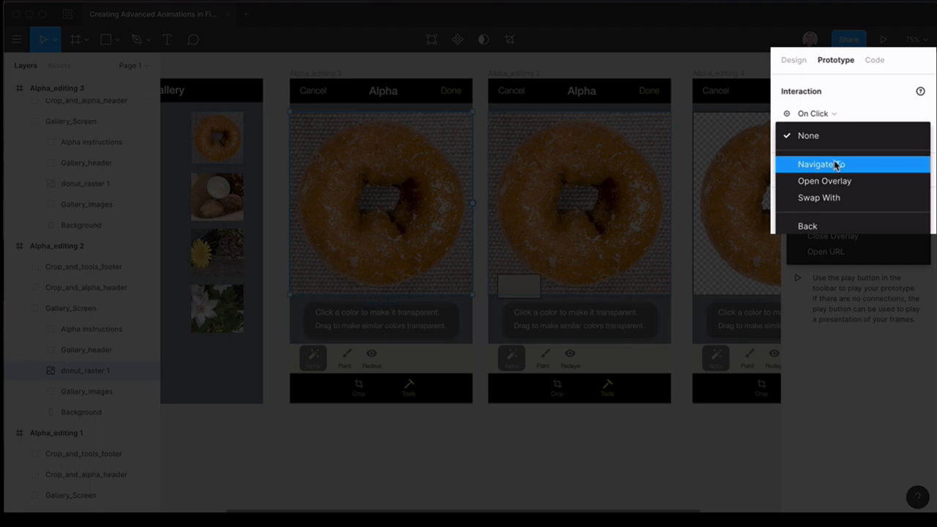
left_click(835, 162)
left_click(889, 139)
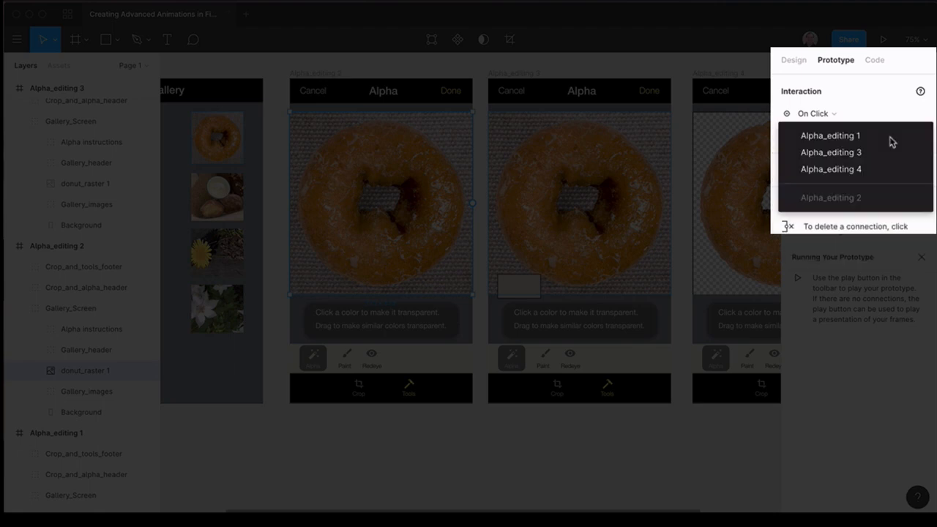
left_click(876, 153)
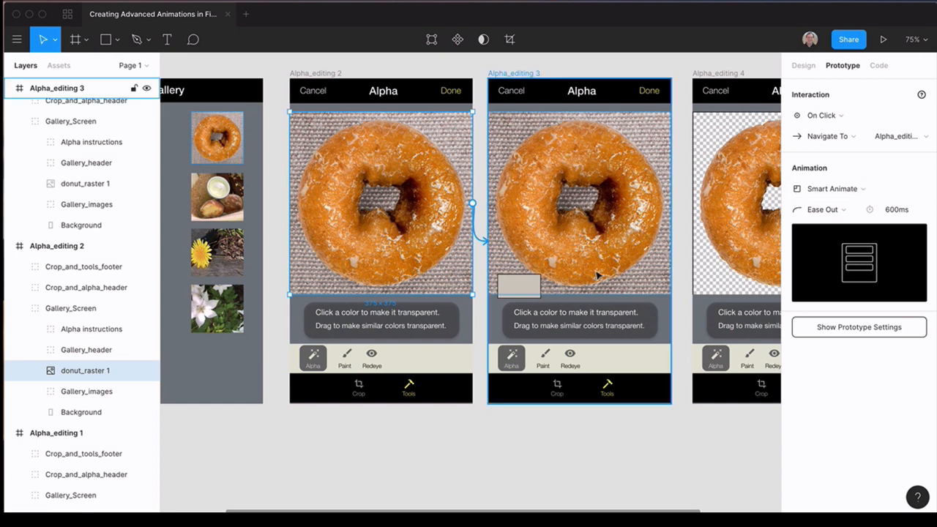
Step: Give the rectangle in Alpha_editing 3 an On Drag interaction that navigates to Alpha_editing 4 with Smart Animate
double_click(532, 289)
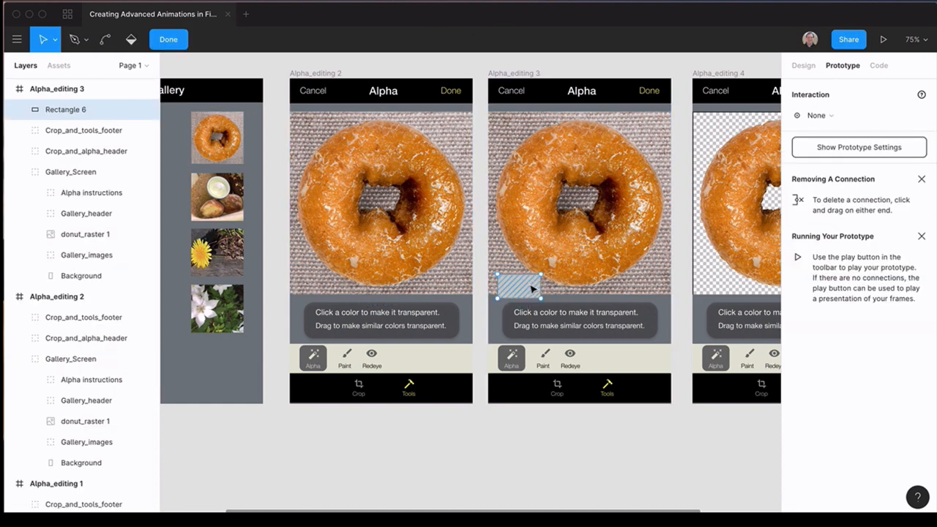
left_click(819, 115)
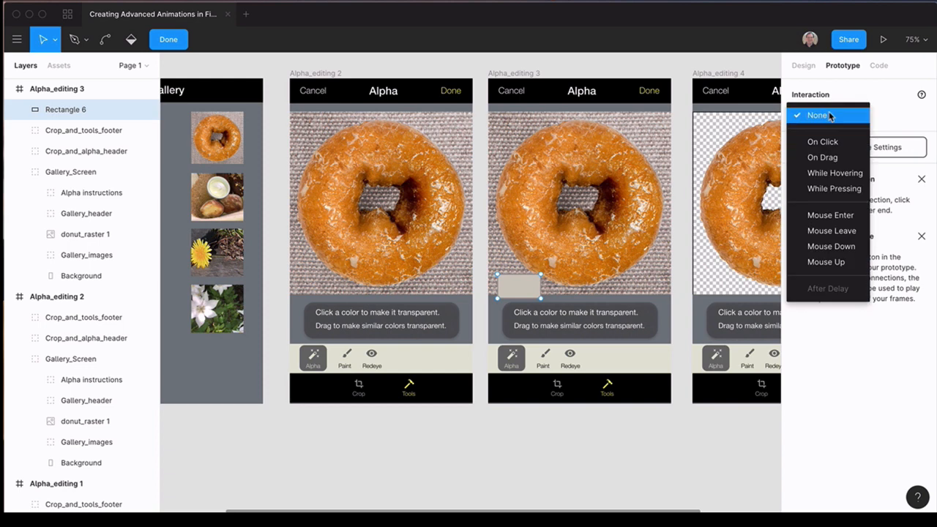
left_click(849, 159)
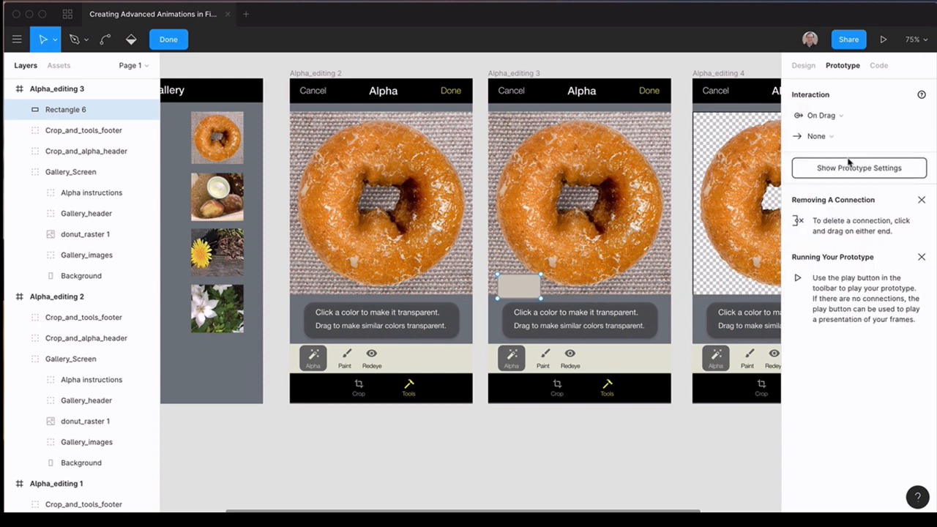
left_click(839, 140)
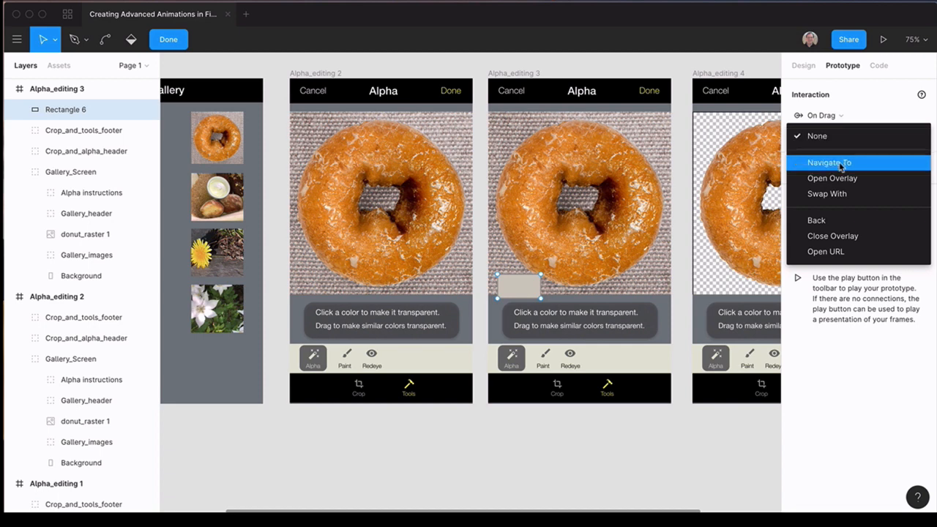
left_click(838, 162)
left_click(902, 138)
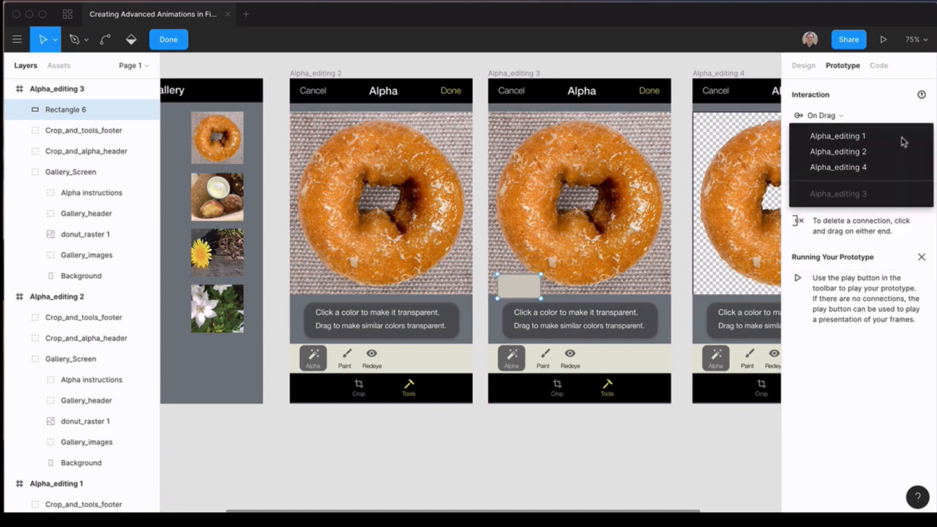
left_click(878, 168)
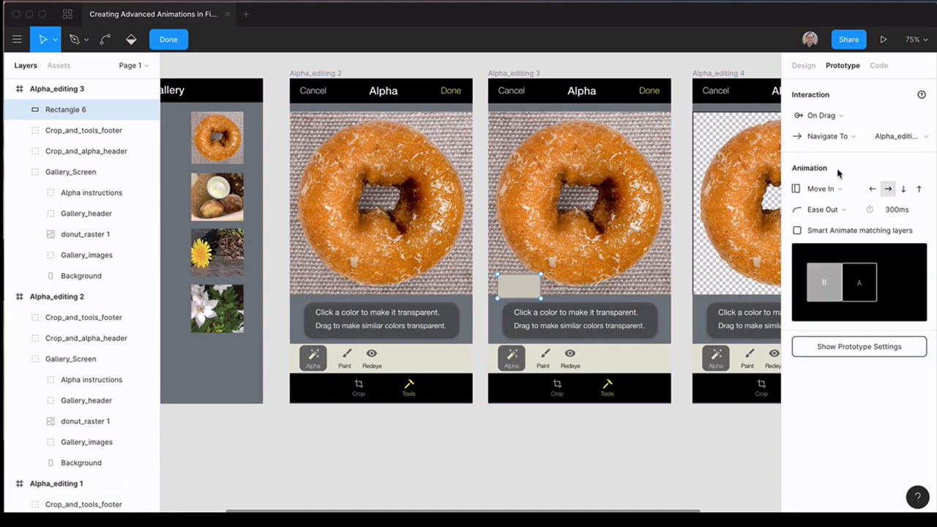
left_click(844, 191)
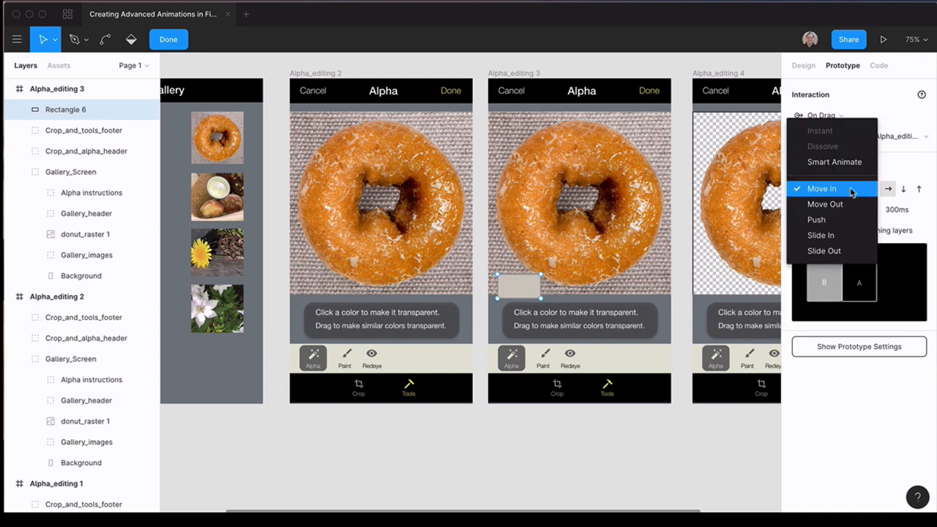
left_click(826, 161)
Step: Play the prototype from Alpha_editing 2 and trigger the transition from the lower-left corner of the donut image
scroll(640, 463, "right", 3)
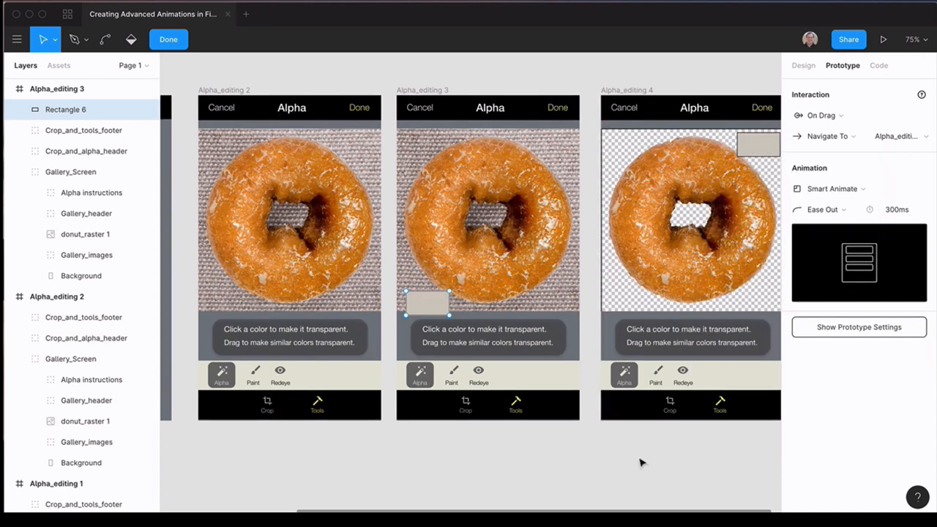
scroll(640, 463, "left", 2)
scroll(640, 463, "up", 1)
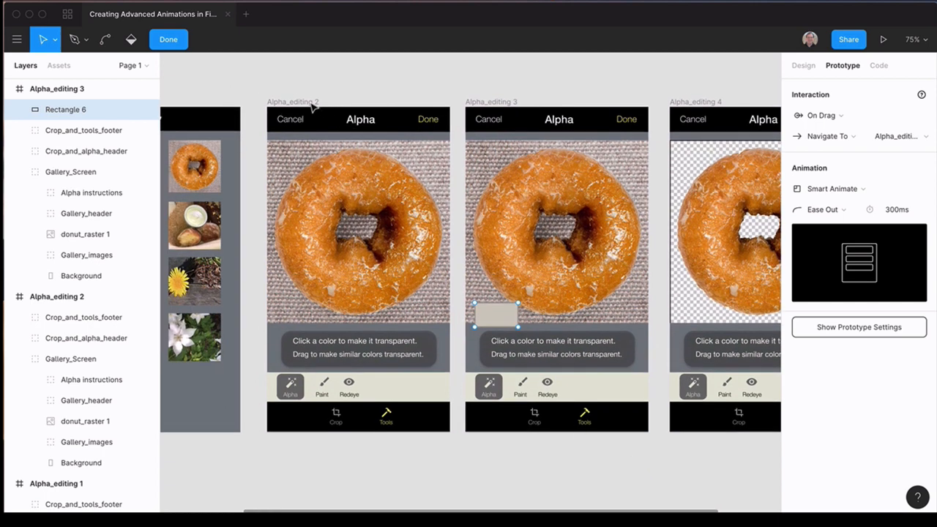
left_click(299, 101)
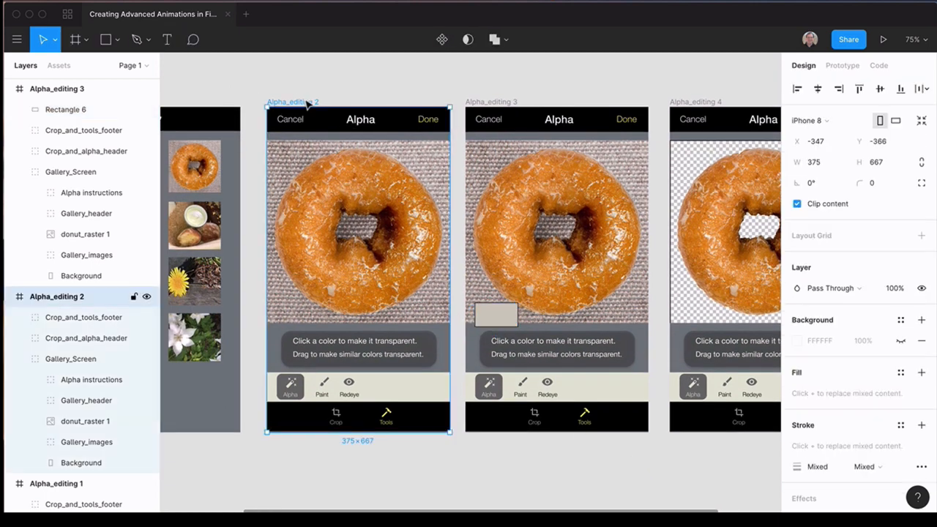
left_click(883, 39)
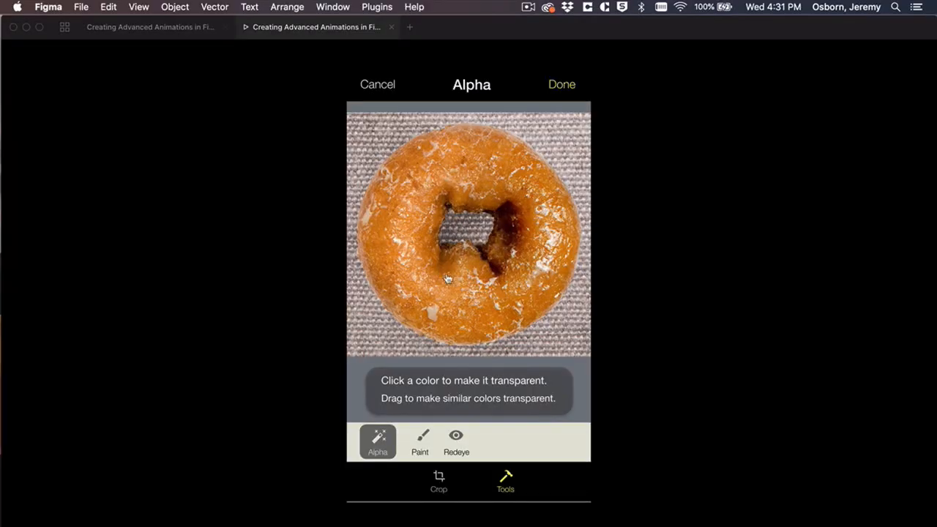
left_click(381, 337)
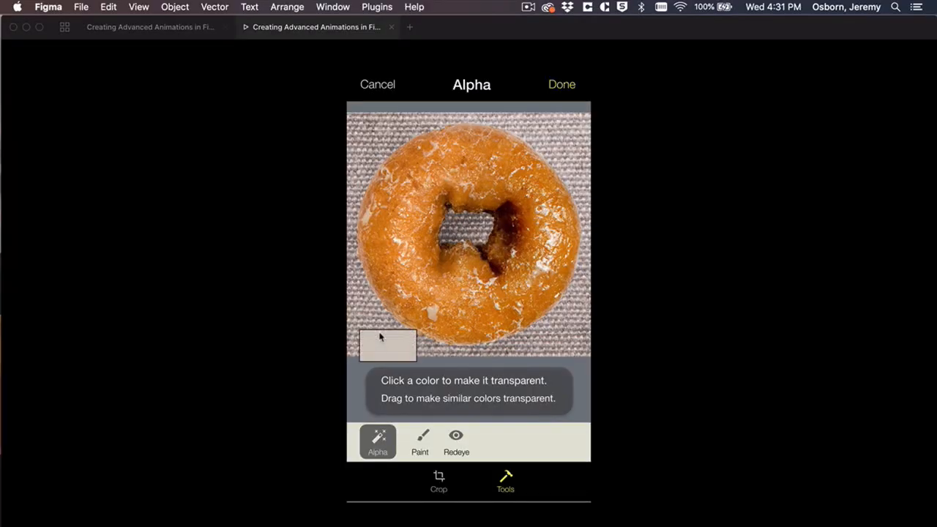